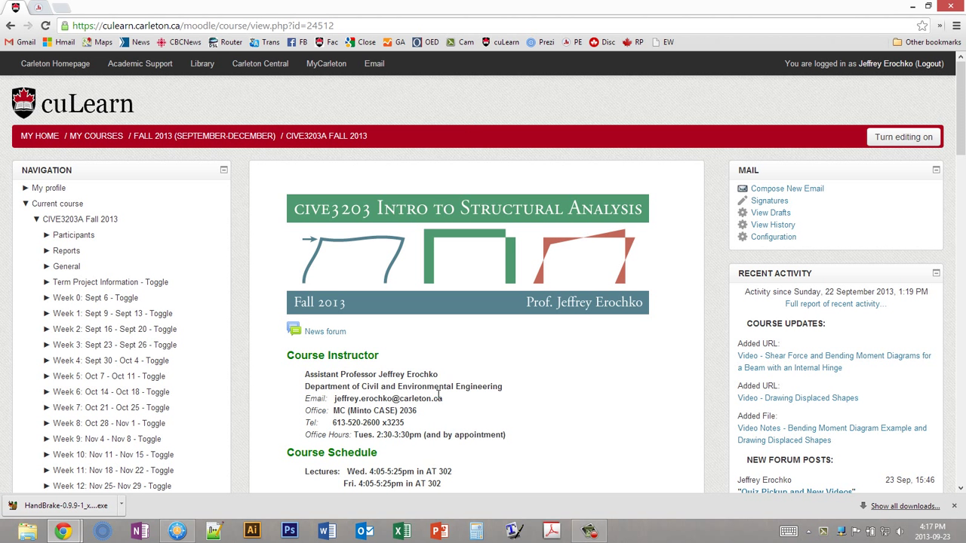
Open the Engineering Wiki main page through the site link in the course's Term Project Information section
scroll(429, 334, "down", 5)
scroll(429, 334, "down", 1)
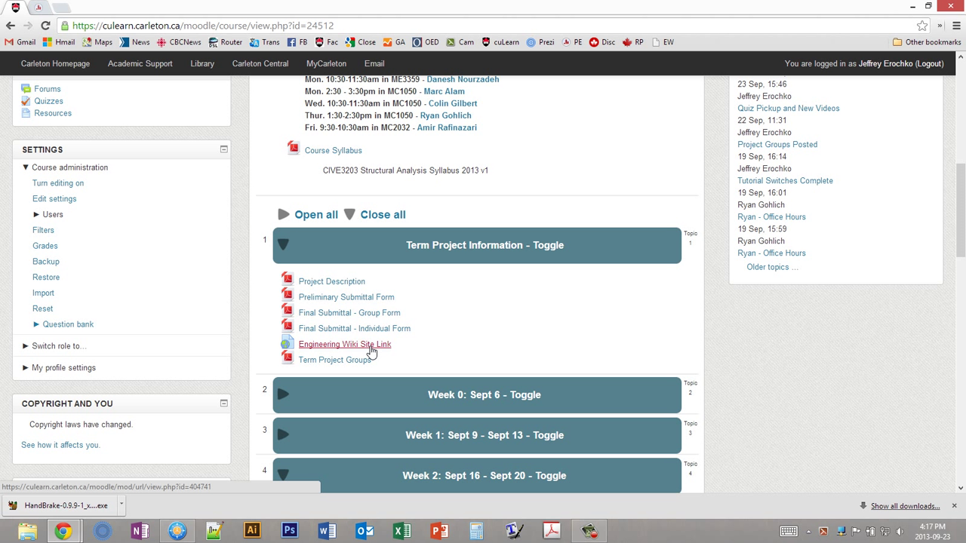
left_click(371, 352)
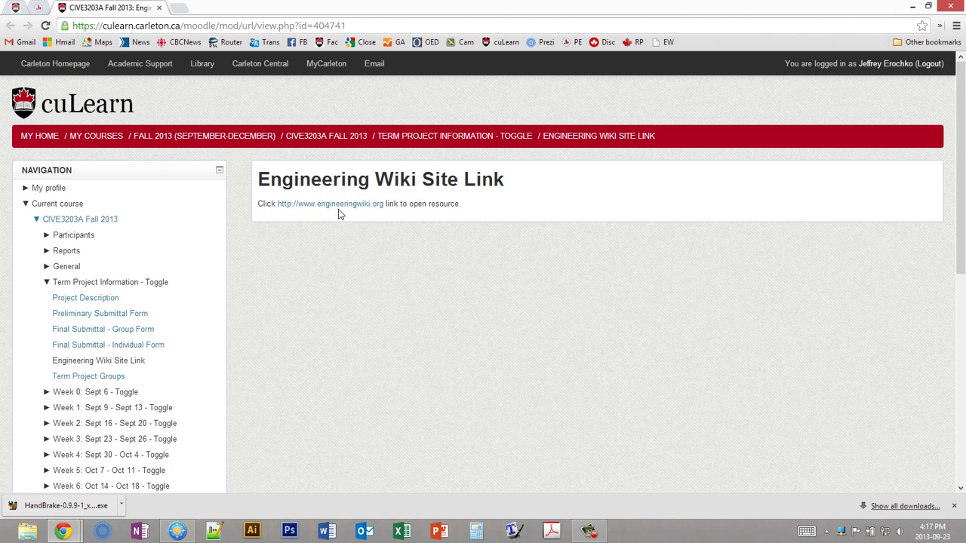
left_click(336, 208)
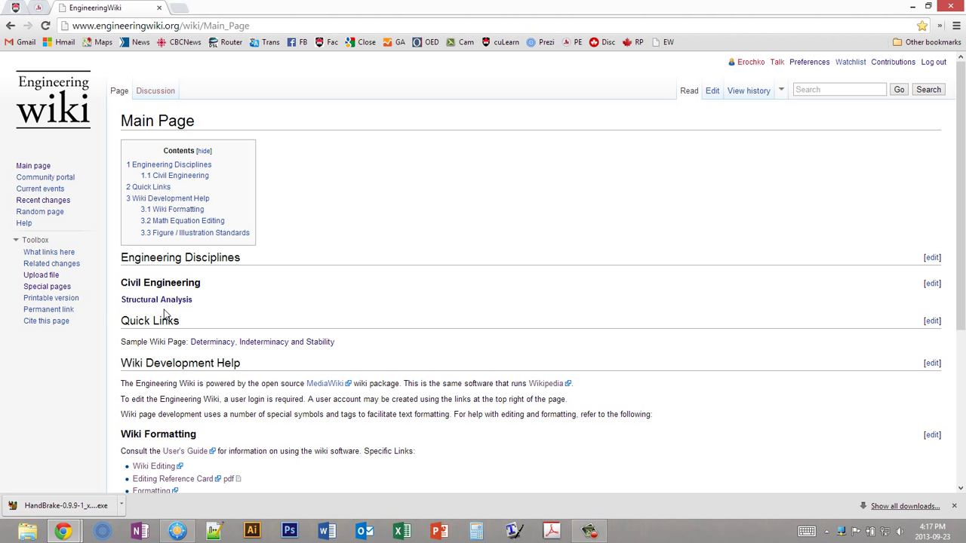
Review the Engineering Disciplines, Civil Engineering and Quick Links sections of the wiki's main page
left_click_drag(123, 256, 233, 252)
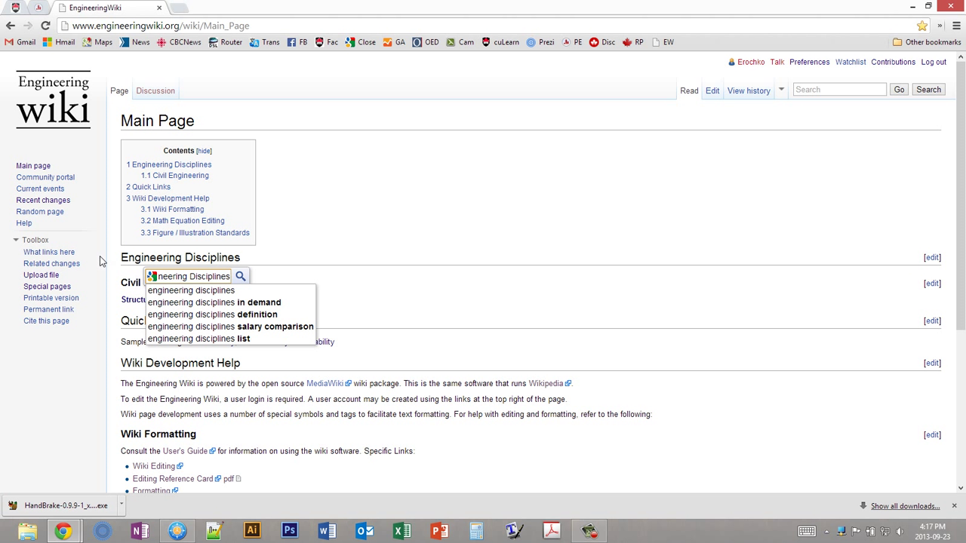
left_click(108, 297)
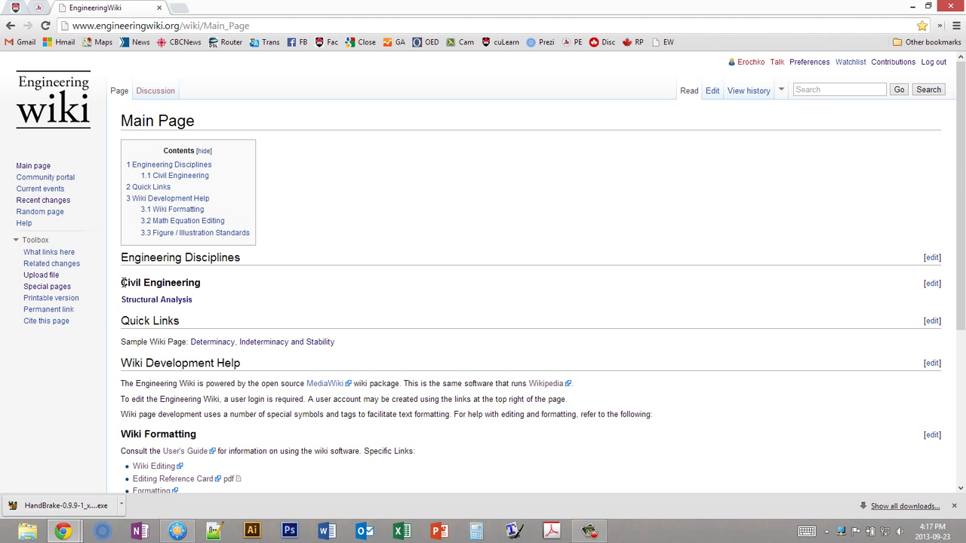
left_click_drag(123, 283, 201, 283)
left_click(134, 284)
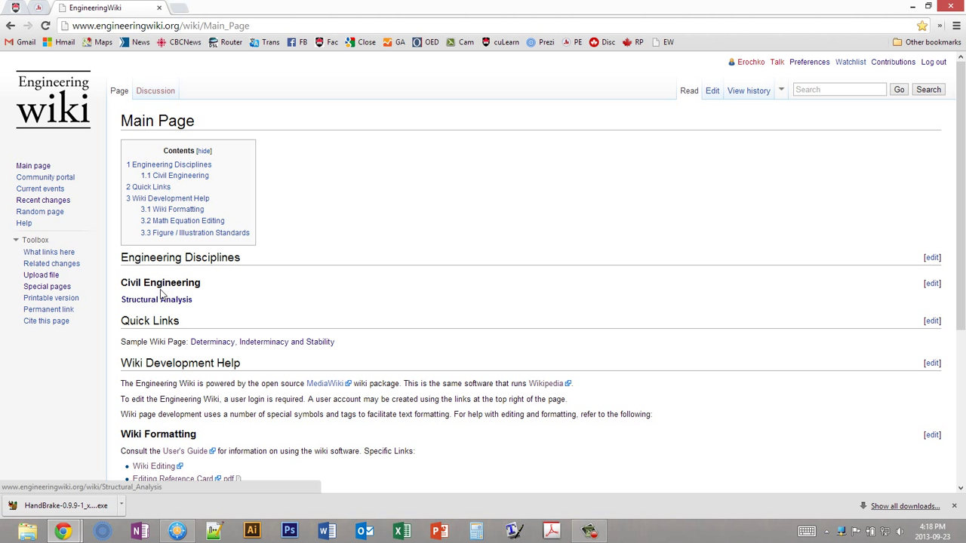
left_click_drag(125, 320, 216, 362)
left_click(163, 345)
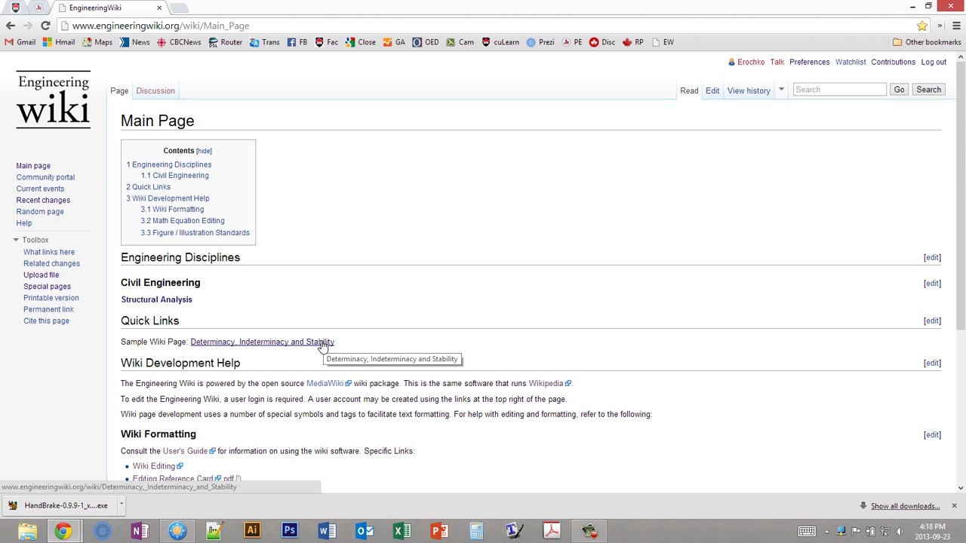
Read the Wiki Development Help introduction about the wiki software, user login and account creation
scroll(398, 266, "down", 3)
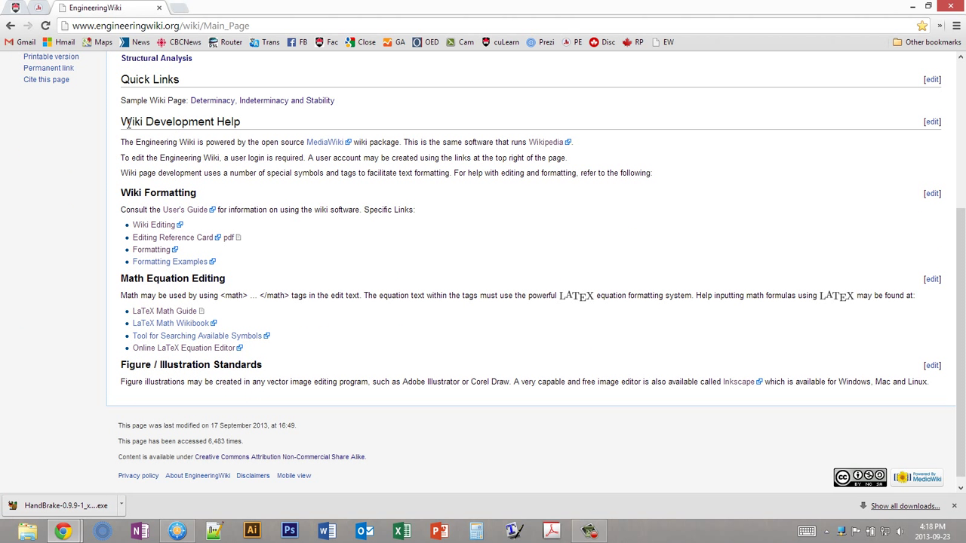
left_click_drag(128, 125, 304, 159)
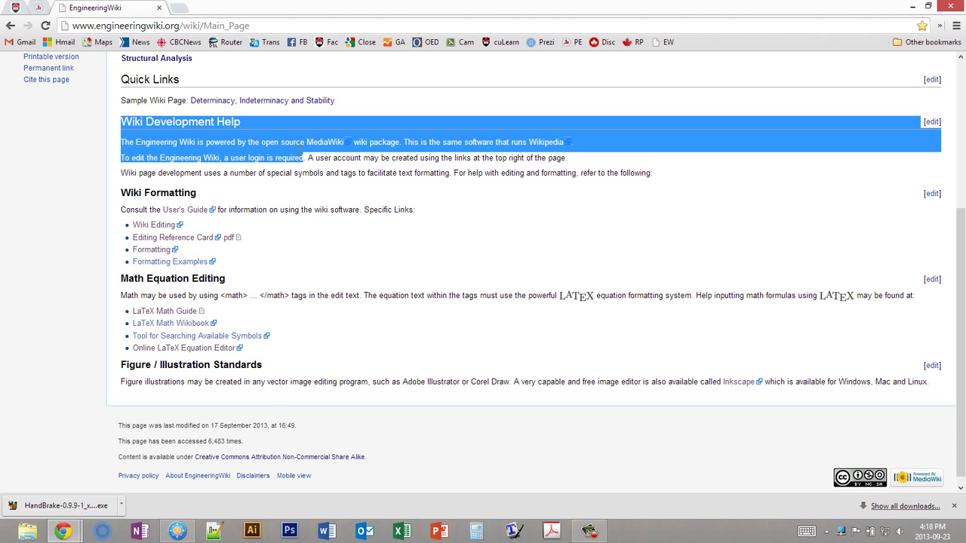
left_click(311, 157)
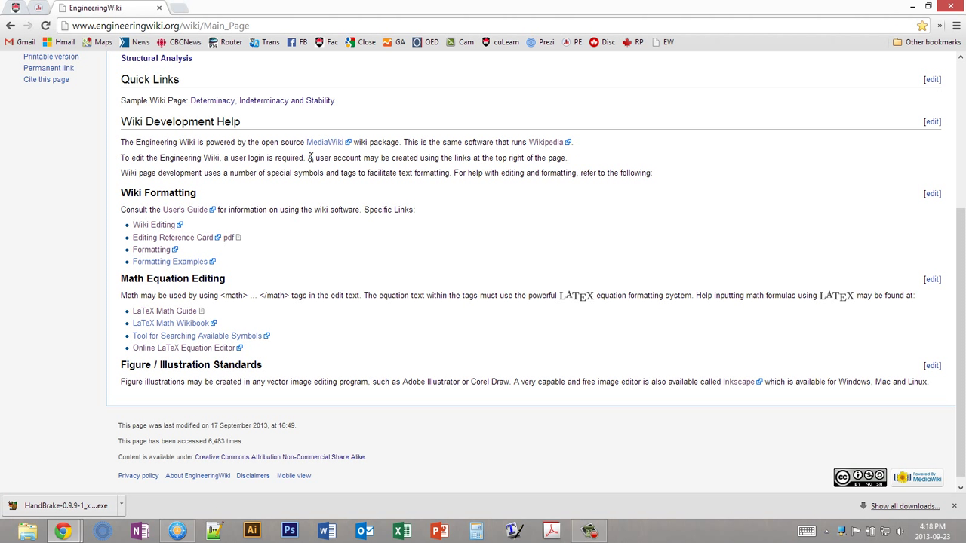
left_click_drag(308, 157, 362, 173)
left_click(136, 145)
left_click(257, 206)
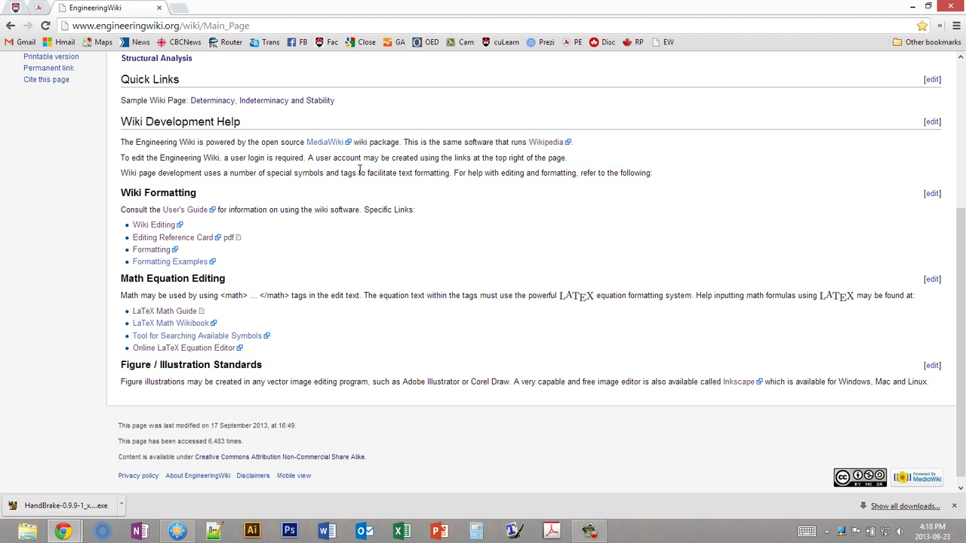
Look through the User's Guide linked under Wiki Formatting, down to its editors' topics, and close it
middle_click(188, 217)
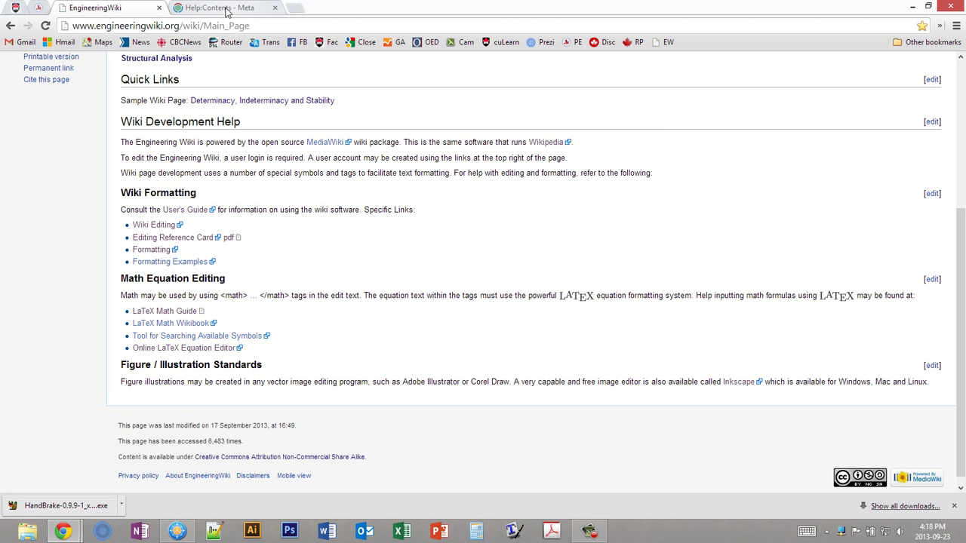
left_click(225, 9)
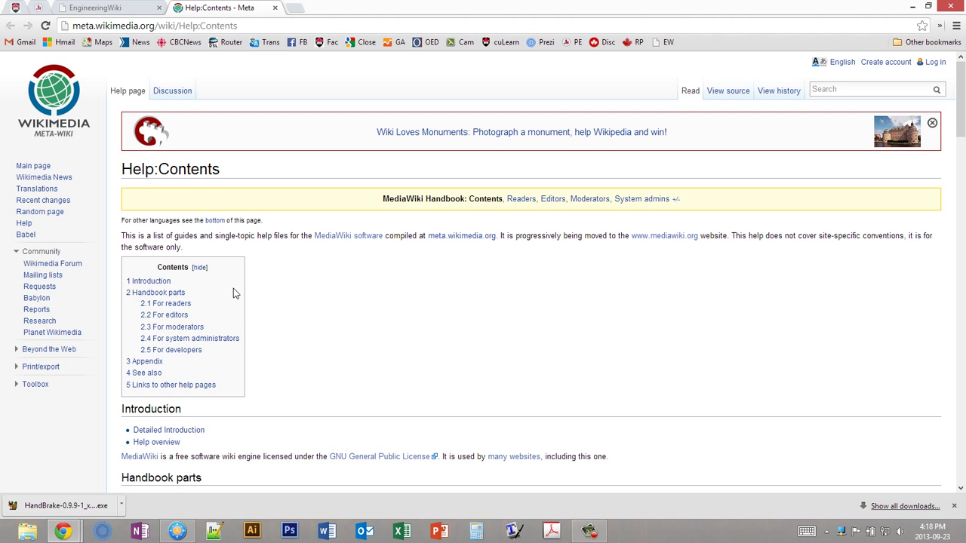
scroll(382, 346, "down", 4)
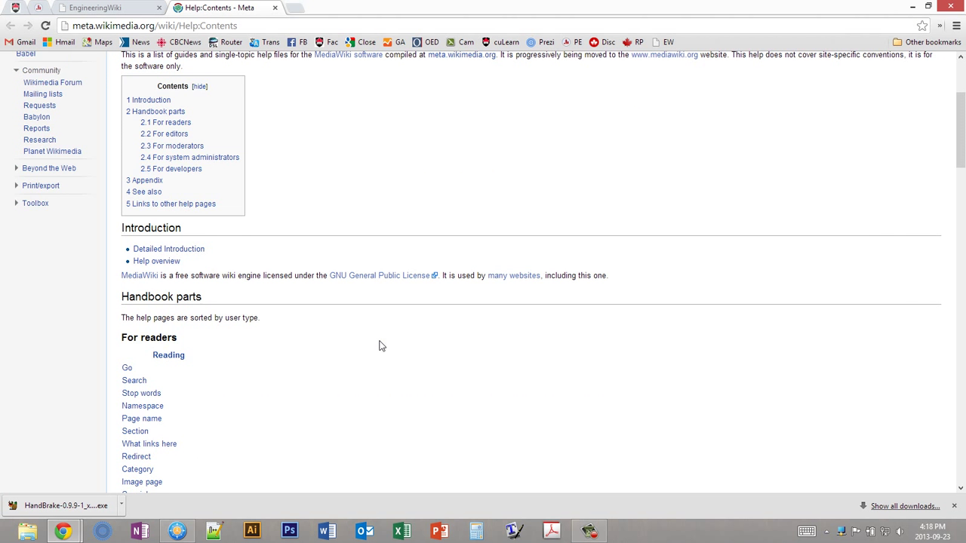
scroll(374, 341, "down", 8)
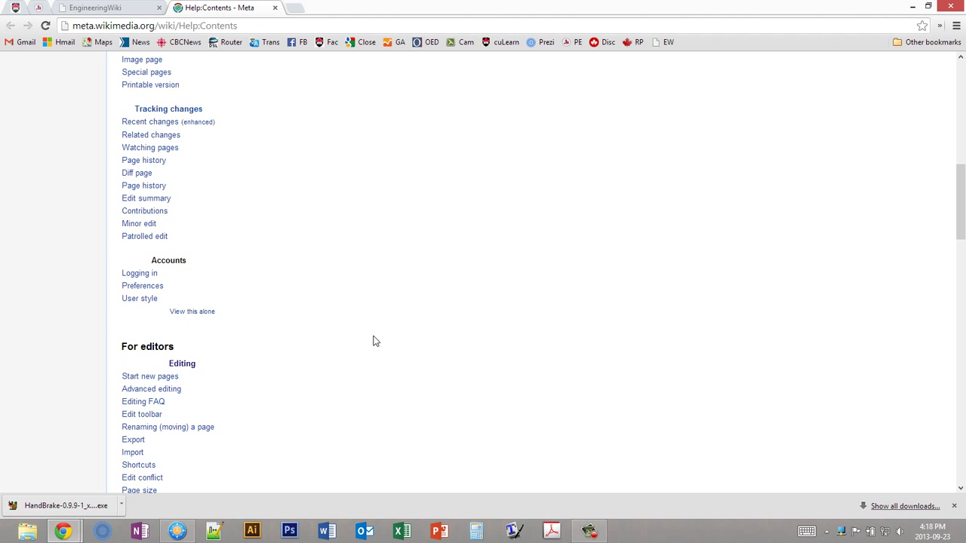
middle_click(213, 6)
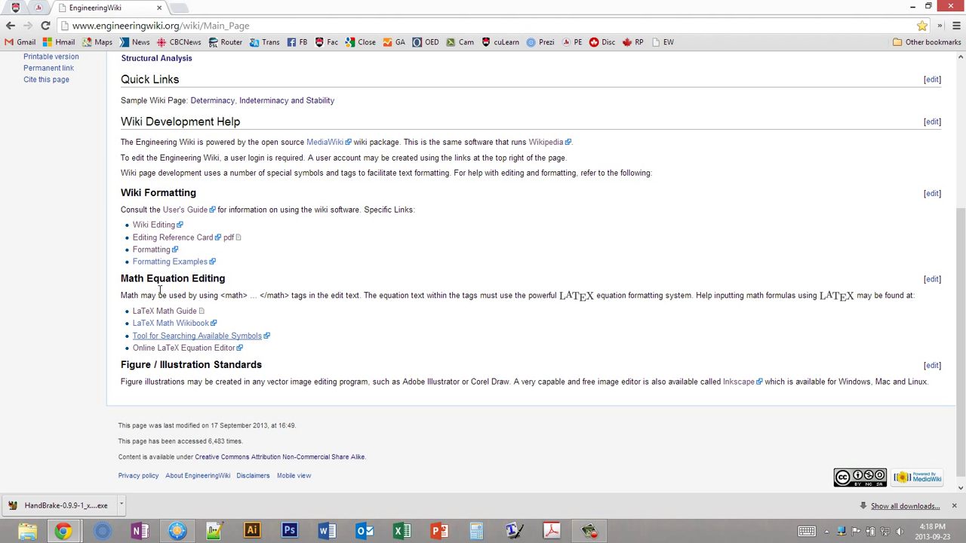
Examine the Formatting help page's text markup, headings, lists and other formatting references, and close the page
middle_click(150, 249)
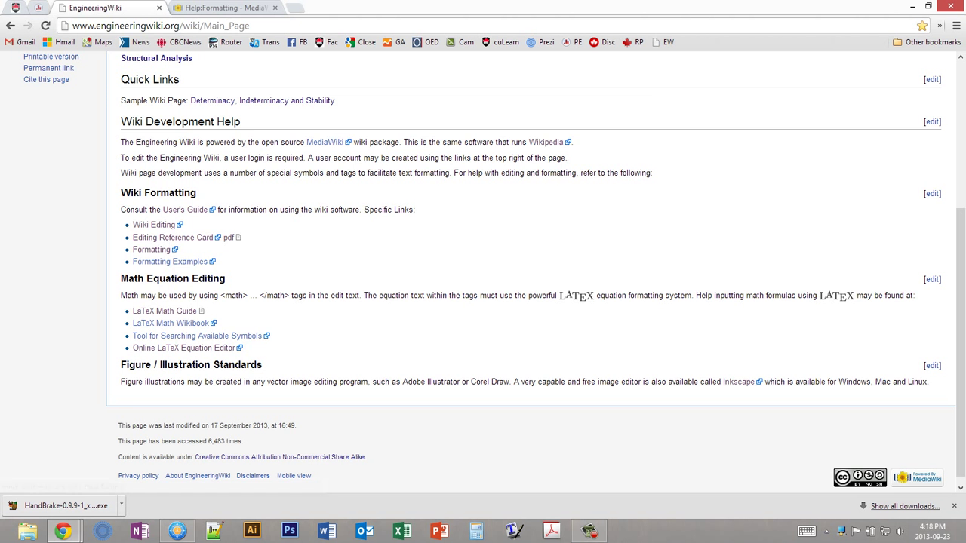
left_click(214, 11)
scroll(634, 282, "down", 1)
scroll(634, 281, "down", 4)
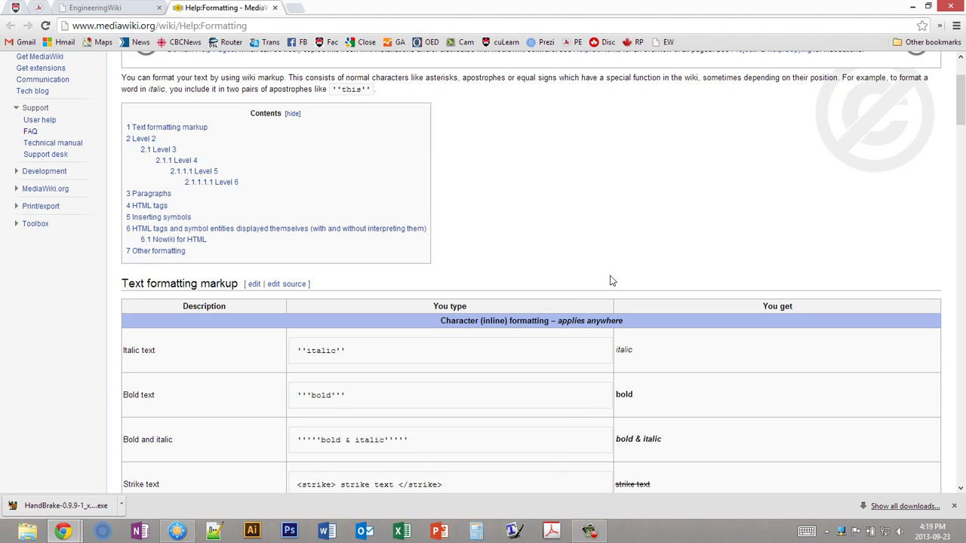
scroll(533, 300, "down", 5)
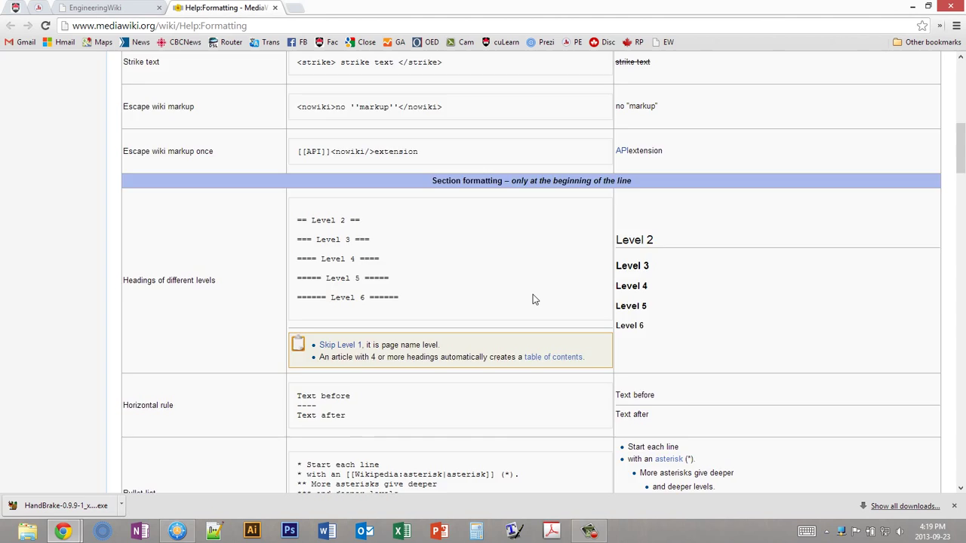
scroll(327, 317, "down", 20)
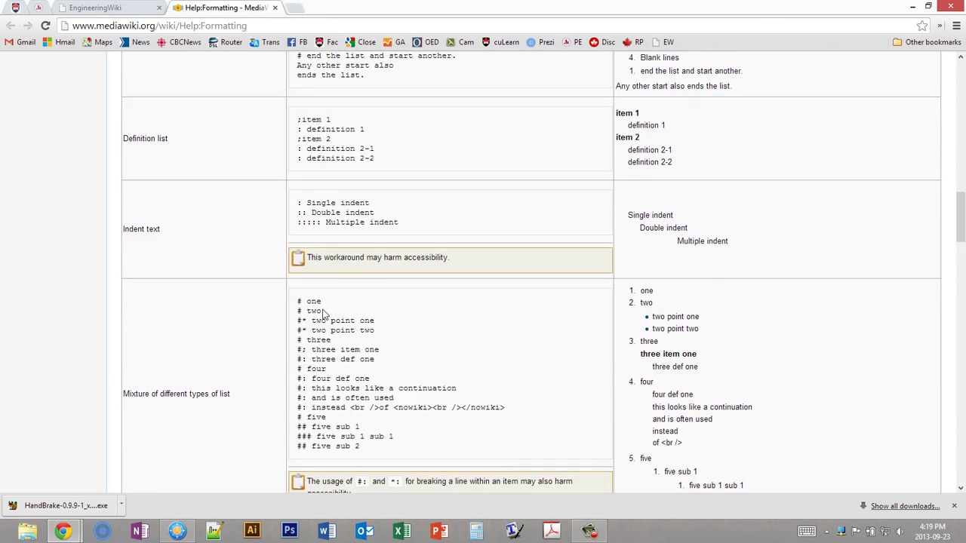
scroll(323, 312, "down", 20)
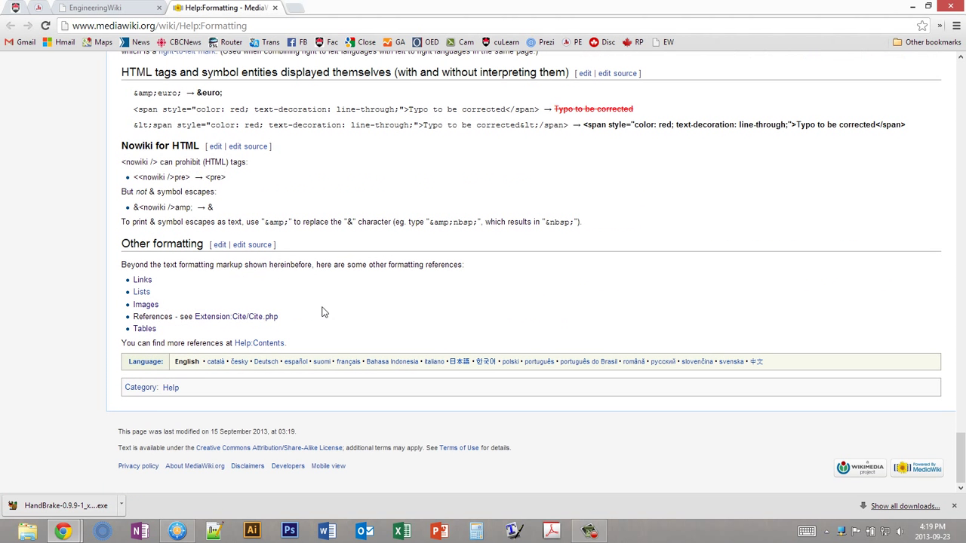
middle_click(217, 9)
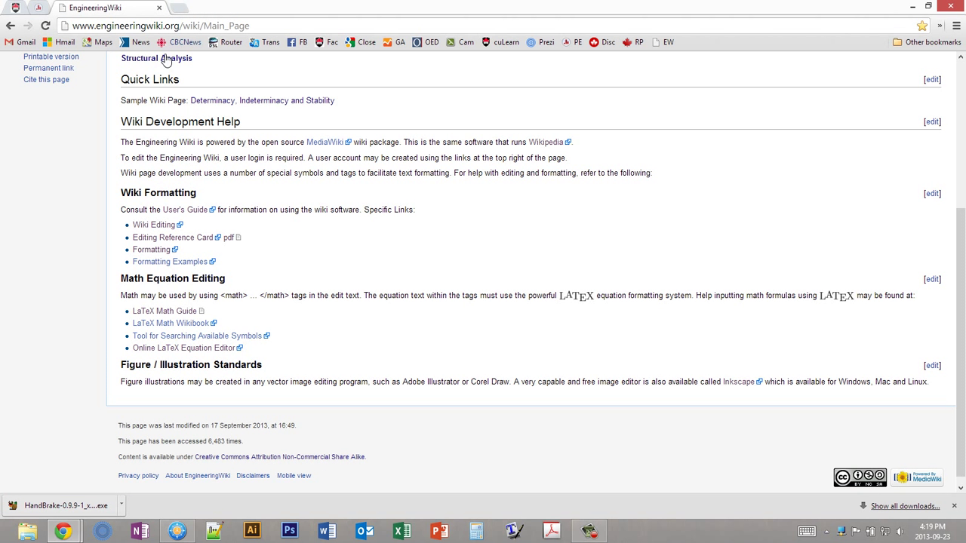
View the PDF version of the Editing Reference Card and close it to return to the wiki's main page
middle_click(230, 238)
left_click(256, 9)
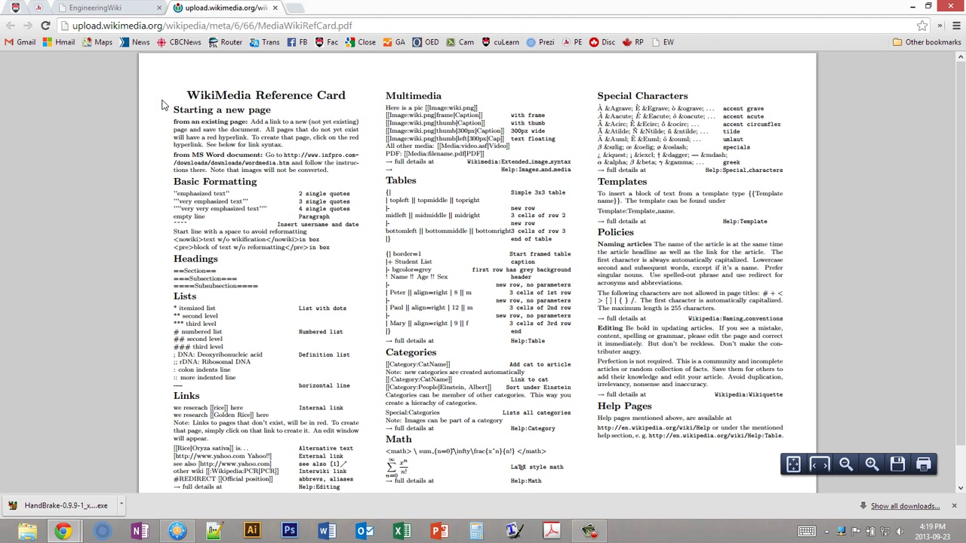
key("ctrl+shift+Tab")
middle_click(195, 11)
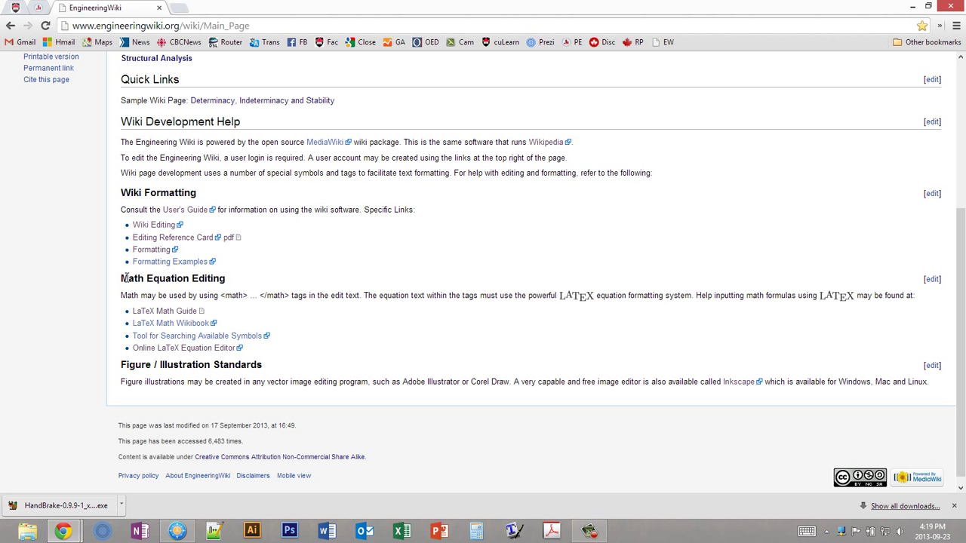
Browse the LaTeX Math Guide from the Math Equation Editing section, covering its equation environments and symbol tables, and close it
left_click_drag(123, 278, 243, 312)
middle_click(167, 318)
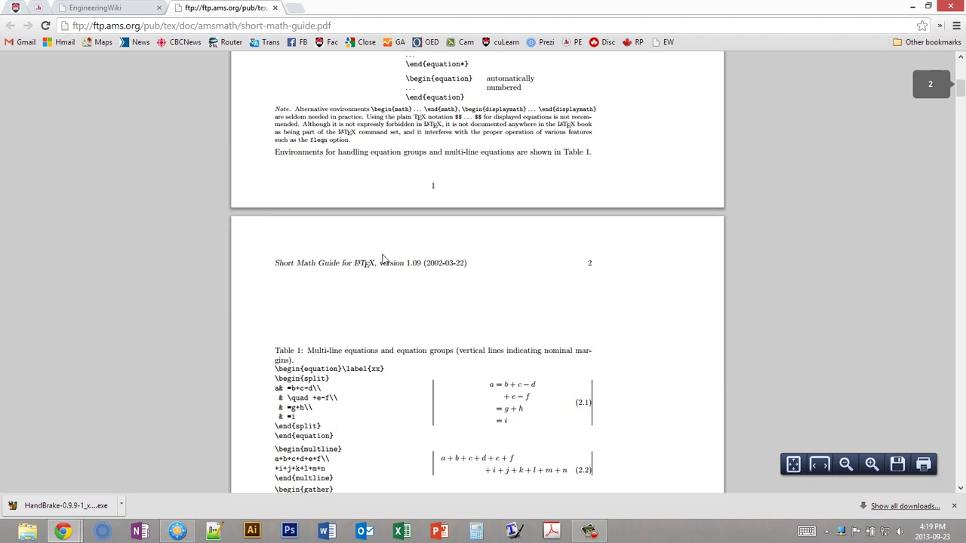
scroll(381, 255, "down", 15)
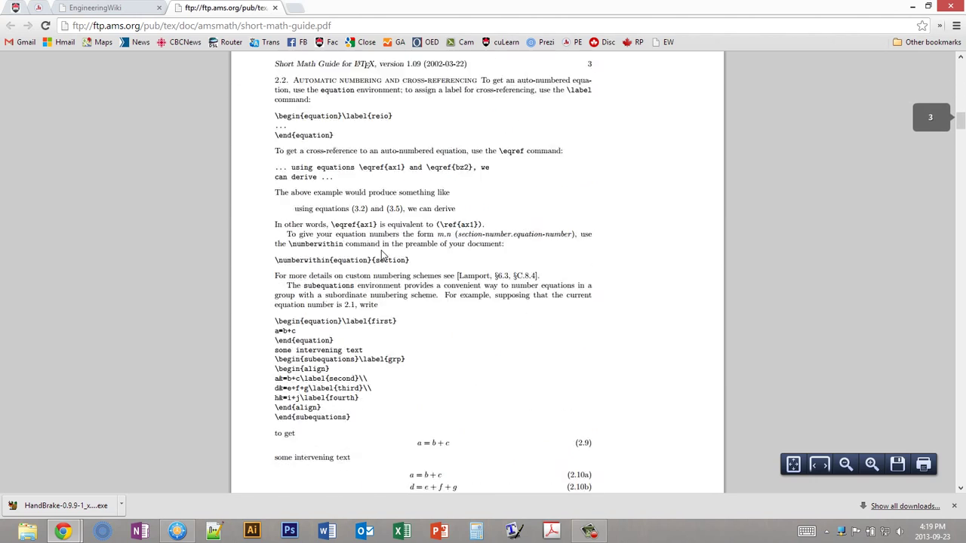
scroll(381, 255, "down", 15)
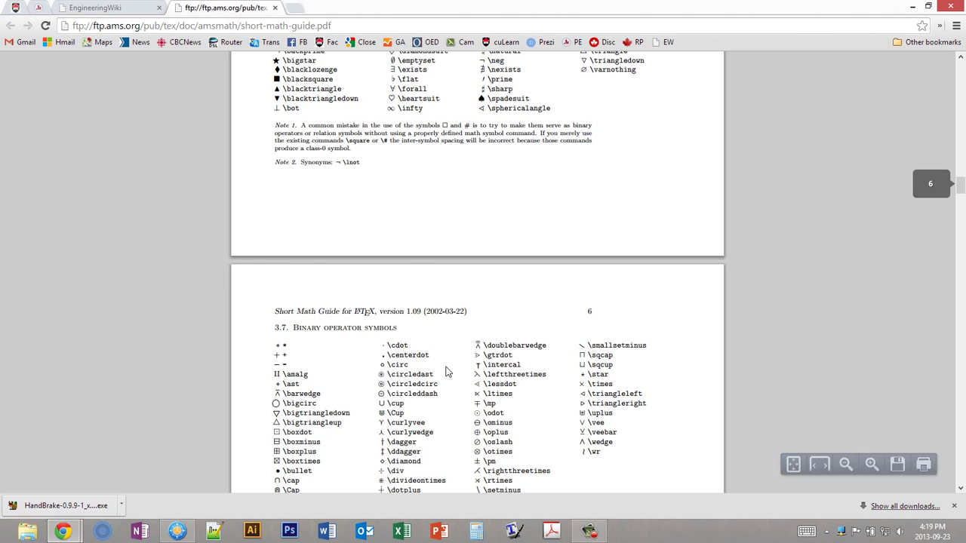
scroll(448, 373, "down", 2)
scroll(449, 373, "down", 15)
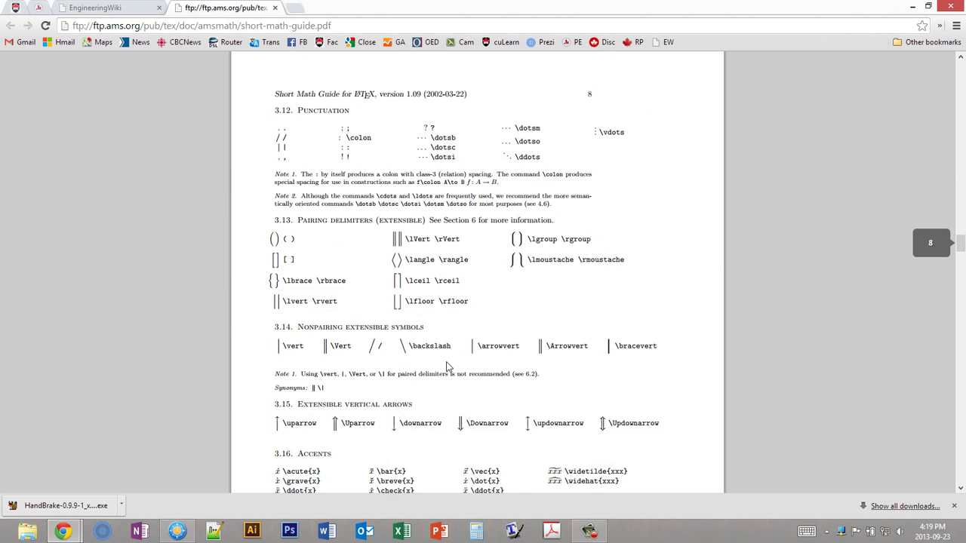
scroll(445, 360, "down", 5)
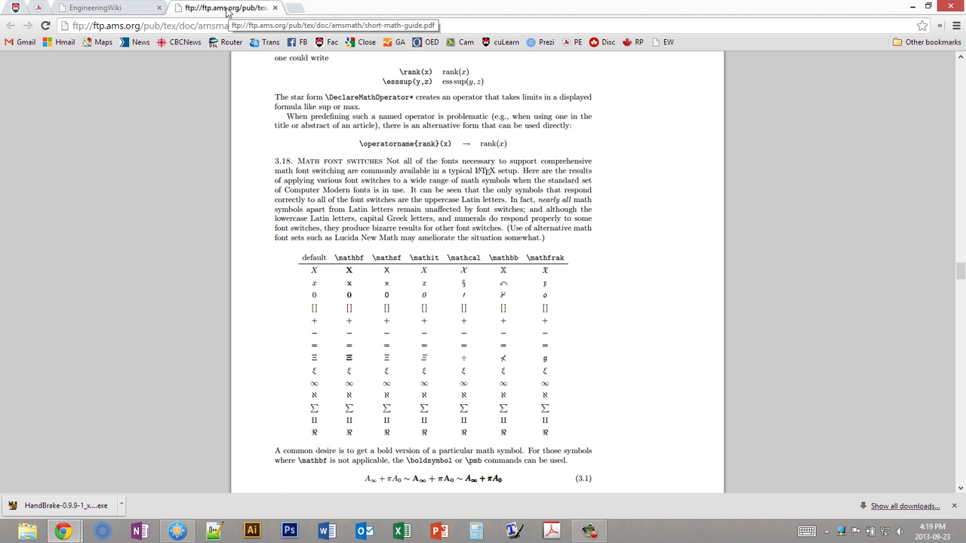
middle_click(226, 11)
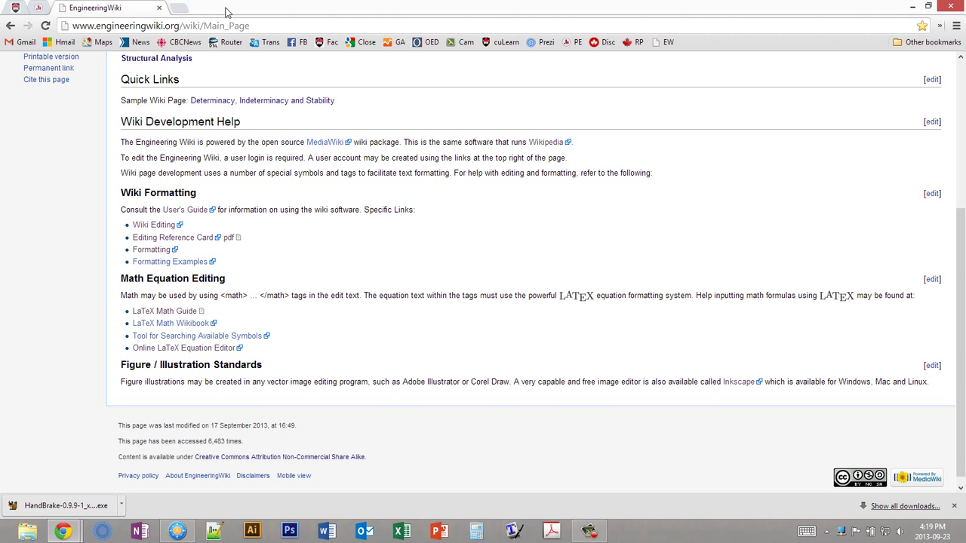
Explore the Online LaTeX Equation Editor's arrow and symbol palettes and its sample quadratic formula code, and close the editor
middle_click(172, 350)
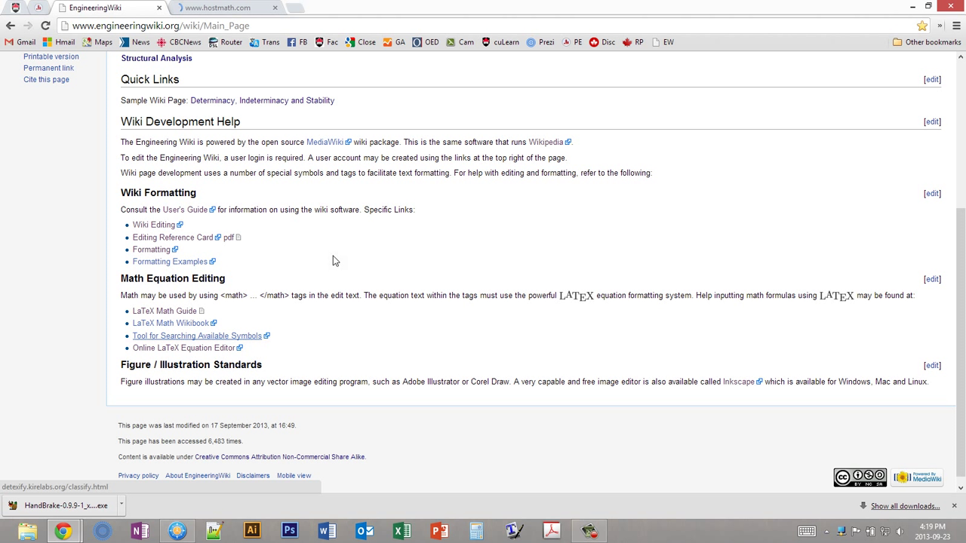
left_click(230, 9)
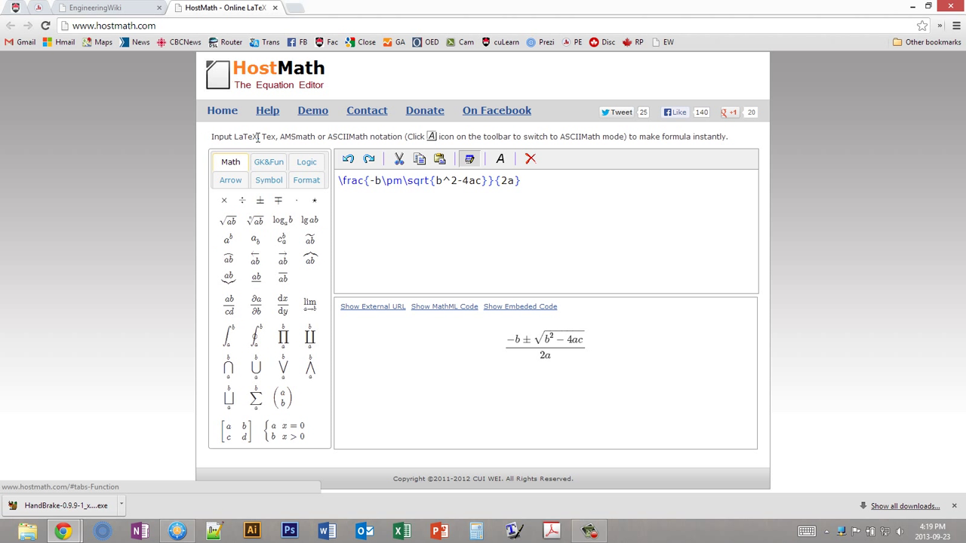
left_click(236, 181)
left_click(277, 184)
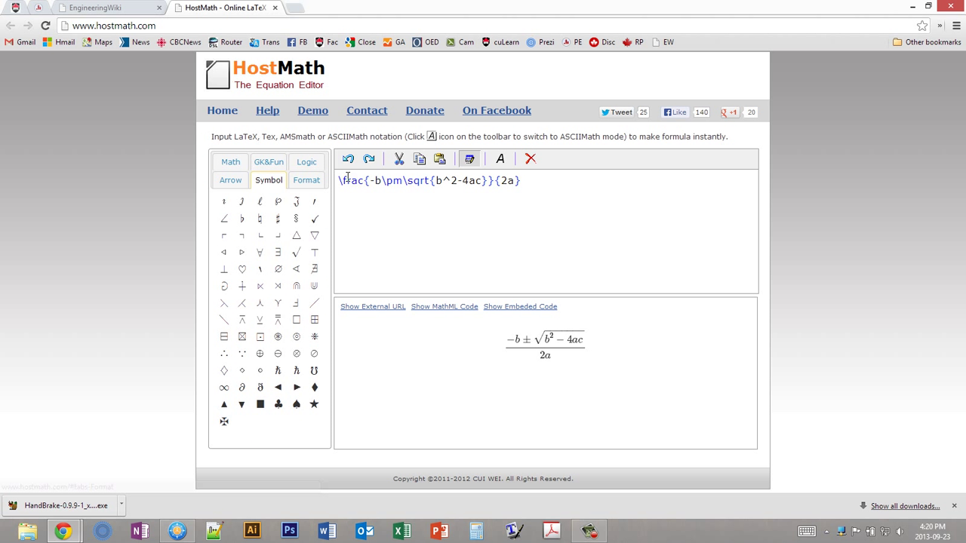
mouse_move(339, 182)
left_mouse_down()
mouse_move(541, 184)
mouse_move(339, 184)
left_mouse_up()
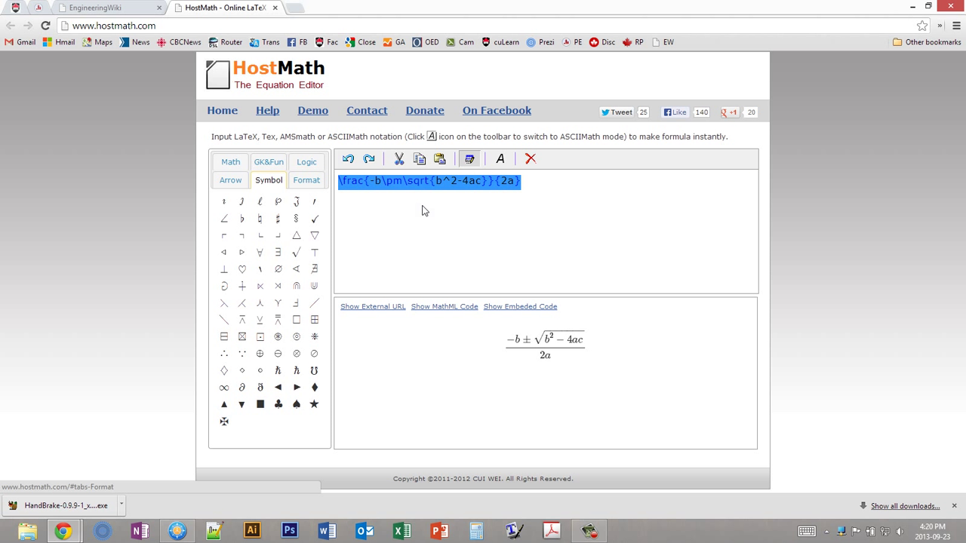
left_click(423, 209)
middle_click(217, 14)
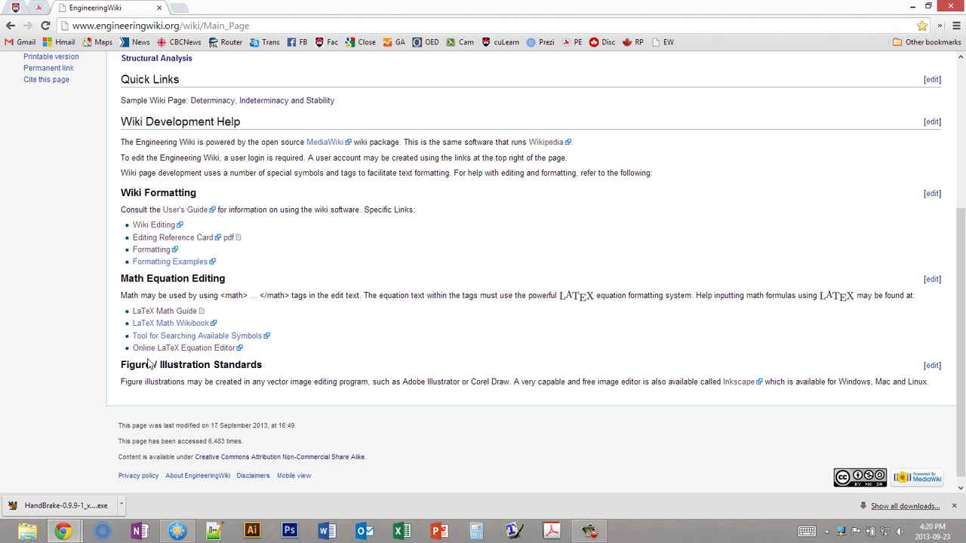
Read the Figure / Illustration Standards section of the main page, including its recommendation of Inkscape
left_click_drag(123, 366, 311, 382)
left_click(307, 380)
scroll(385, 381, "up", 1)
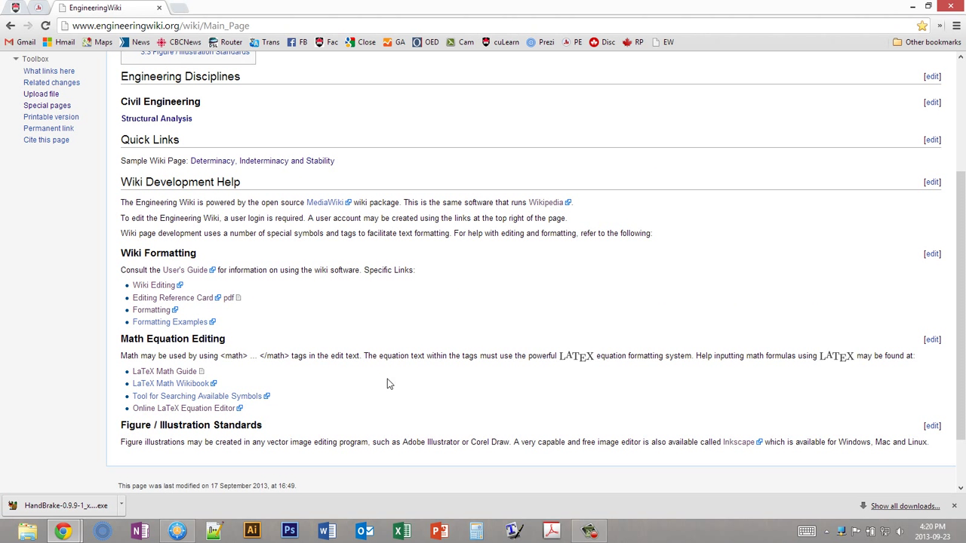
Log out of the wiki and return to the Main Page
scroll(408, 381, "up", 3)
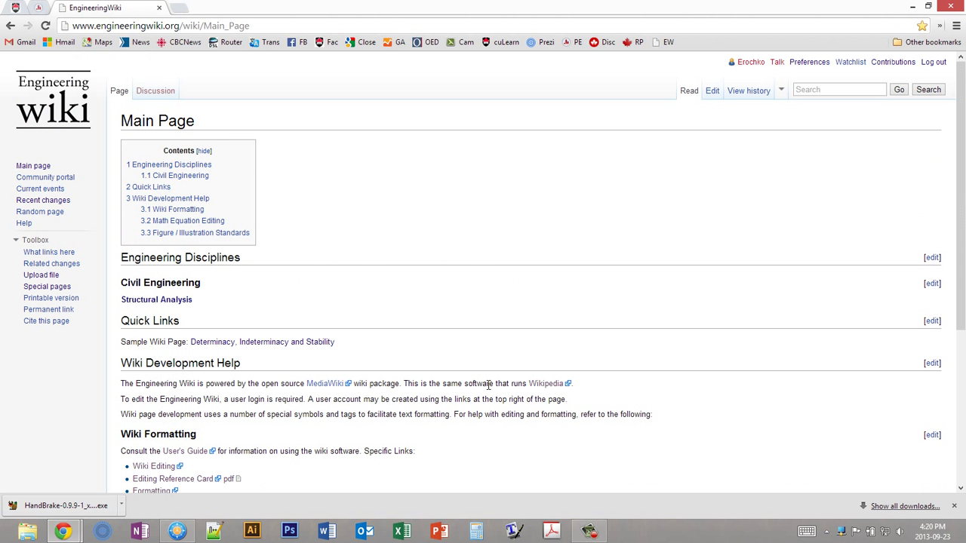
left_click(940, 64)
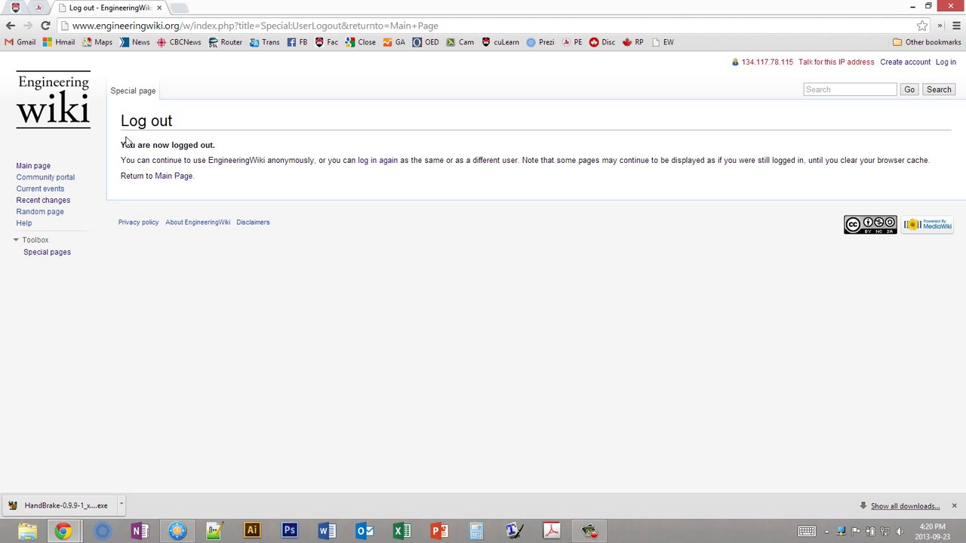
left_click(160, 179)
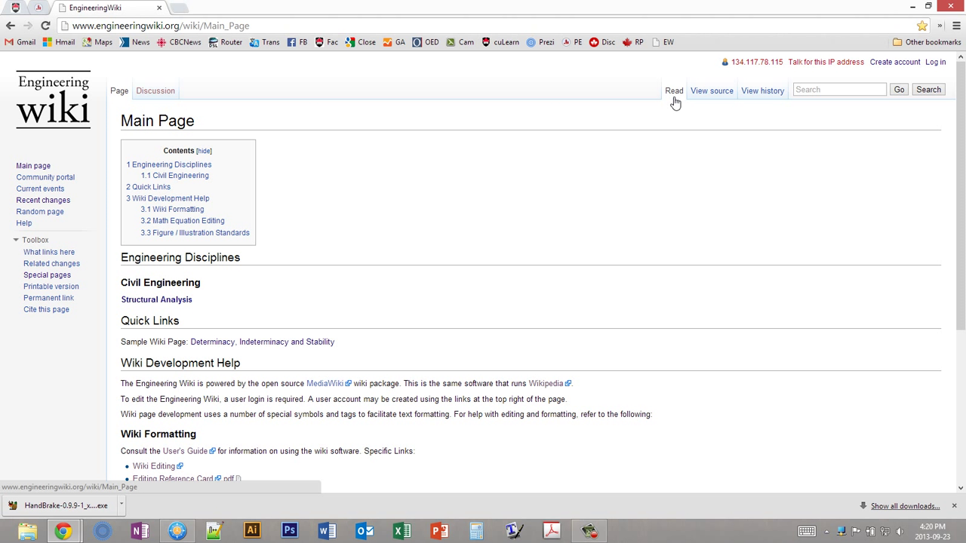
Examine the main page's wikitext source and its revision history, and return to the reading view
left_click(719, 96)
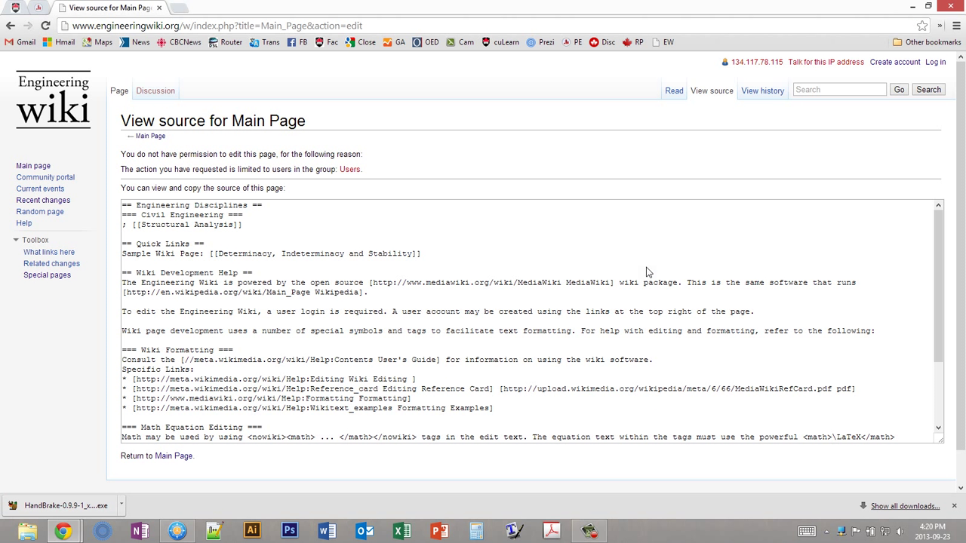
scroll(242, 327, "down", 4)
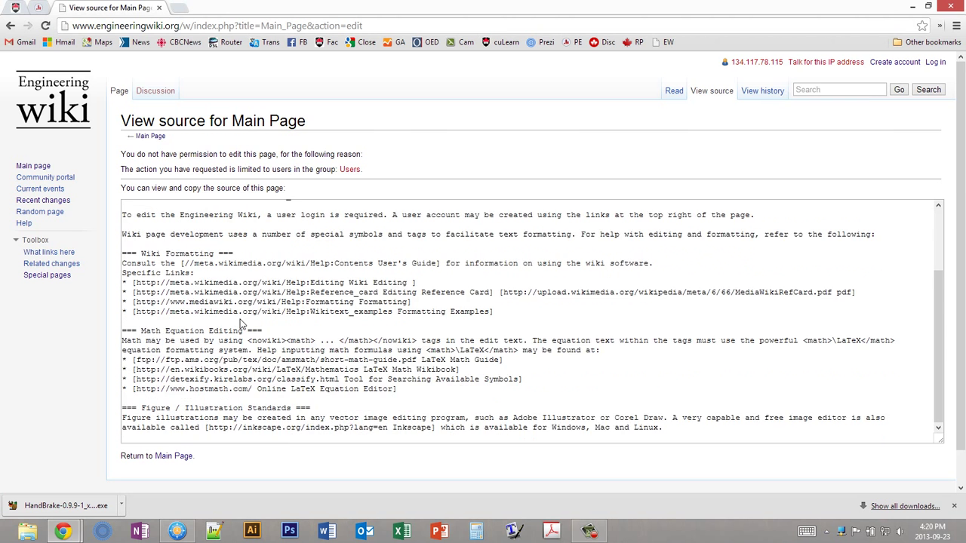
scroll(462, 370, "up", 3)
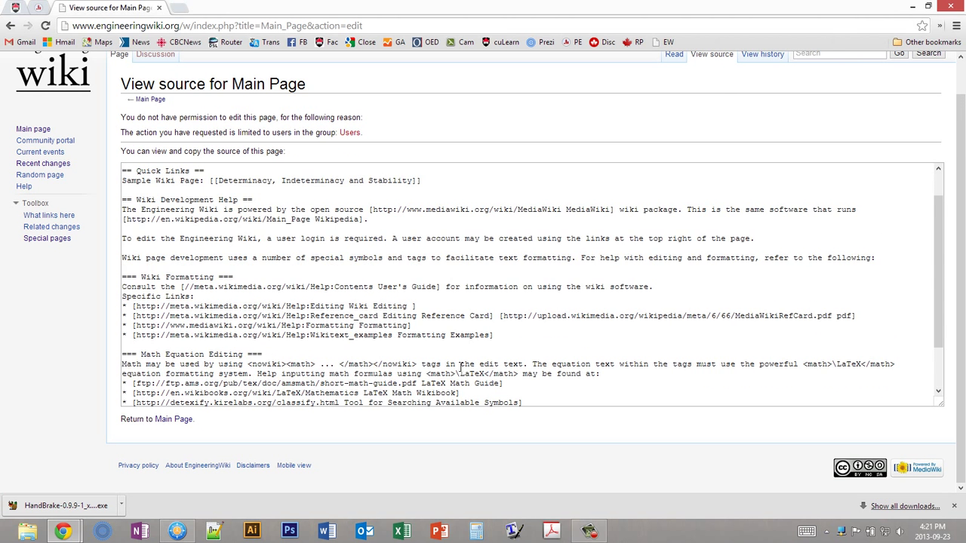
scroll(358, 338, "up", 1)
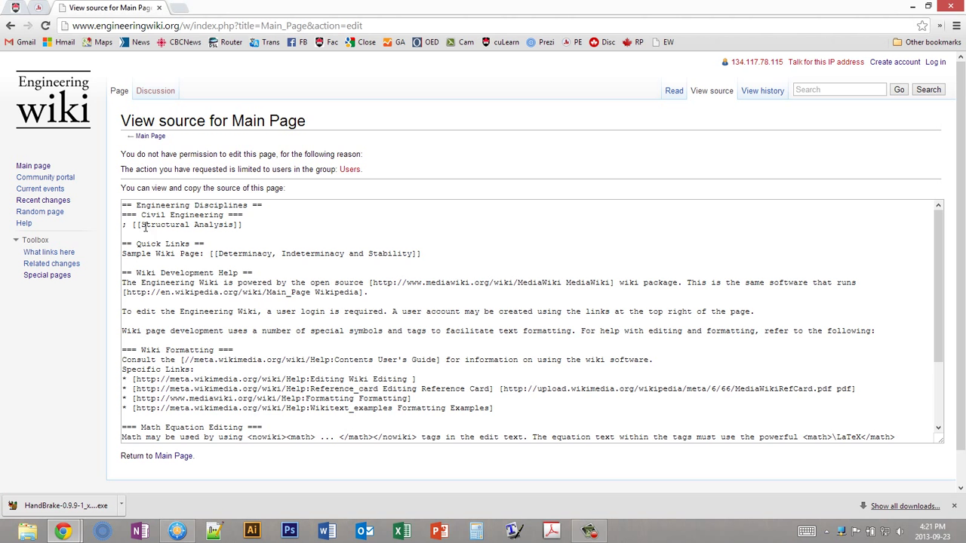
left_click_drag(939, 269, 939, 245)
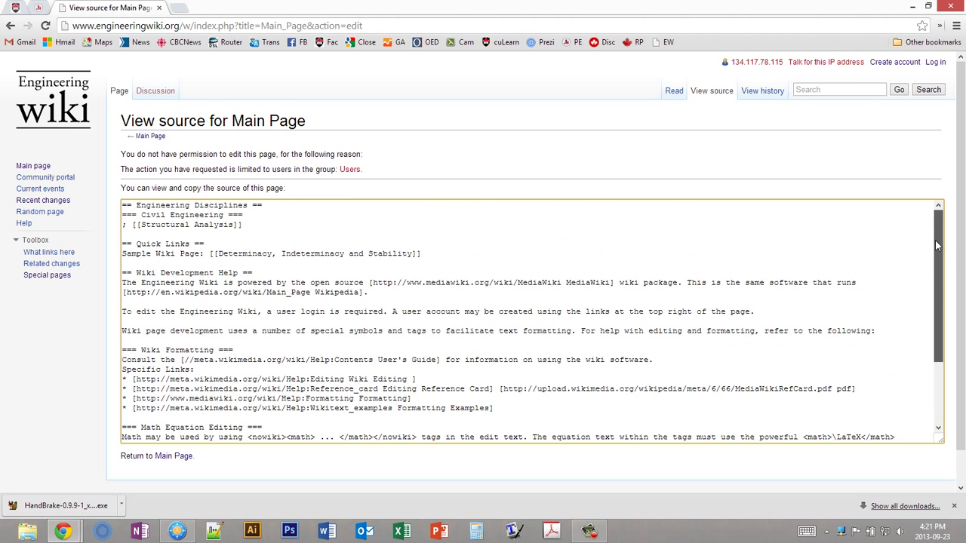
left_click(757, 92)
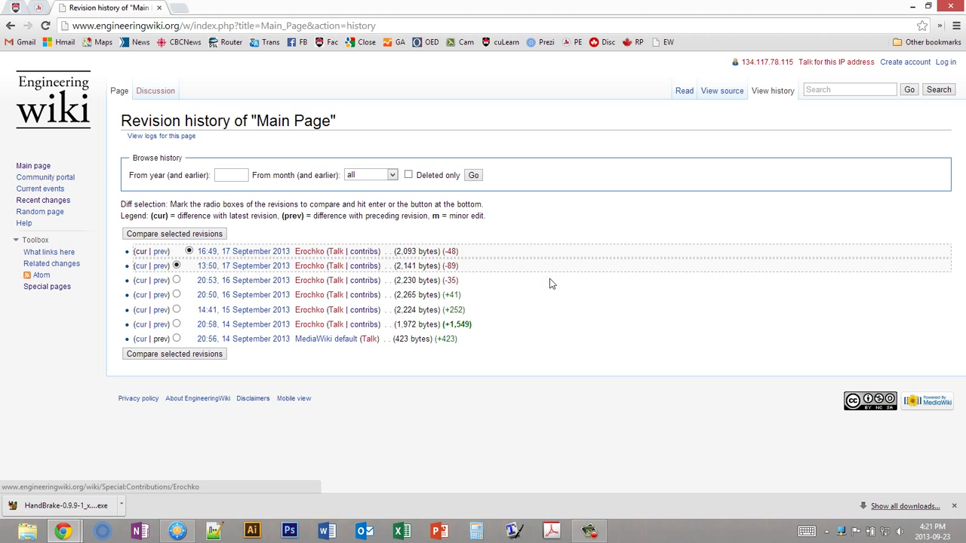
left_click(686, 94)
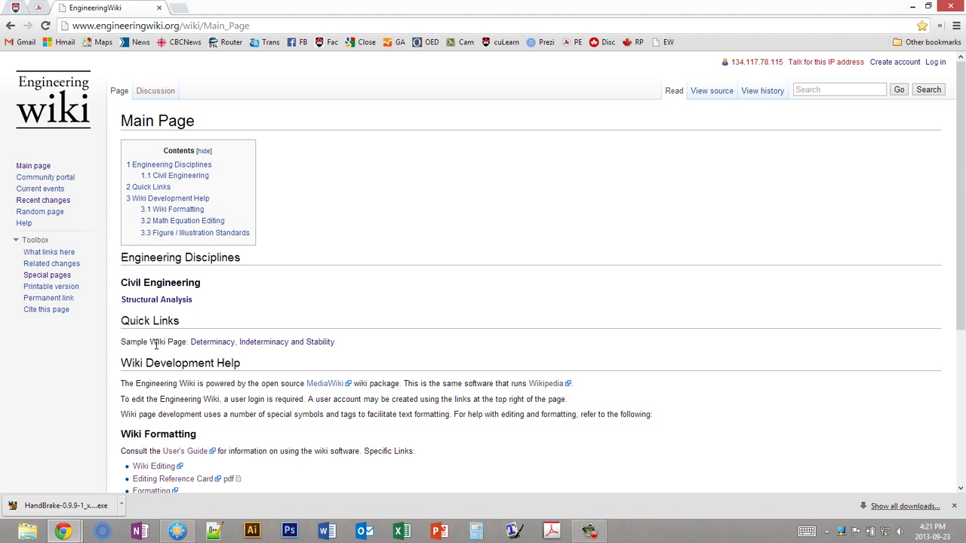
Open the account creation form and review its username and password fields
left_click(896, 66)
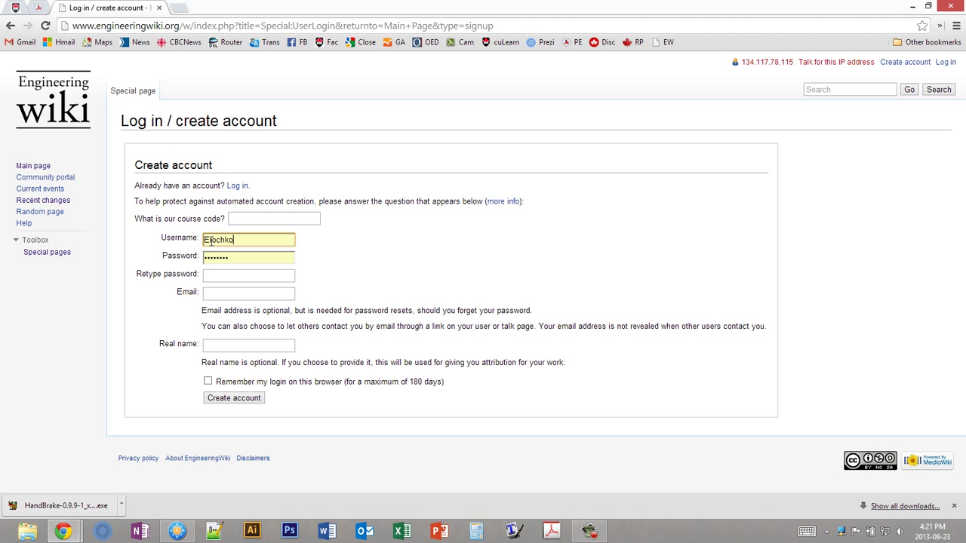
double_click(210, 239)
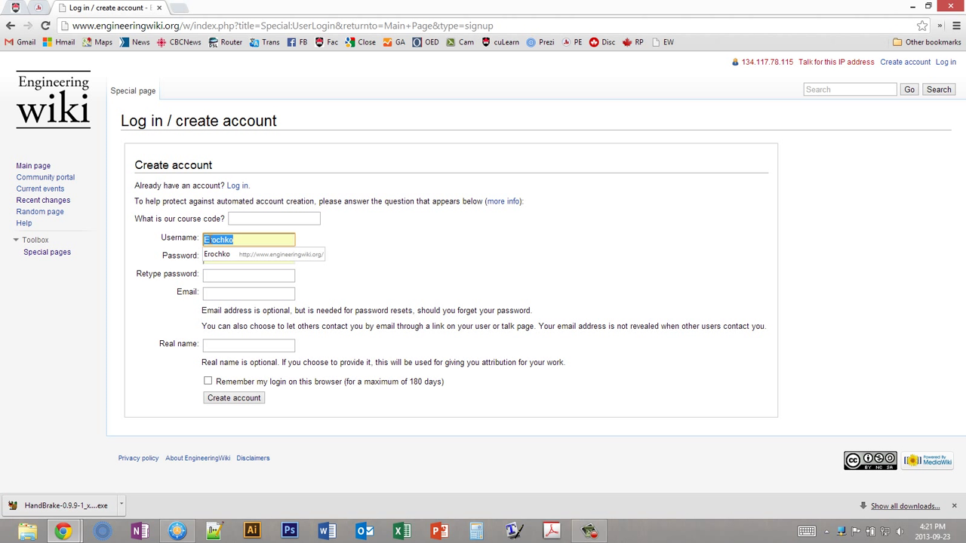
left_click(239, 239)
left_click(397, 241)
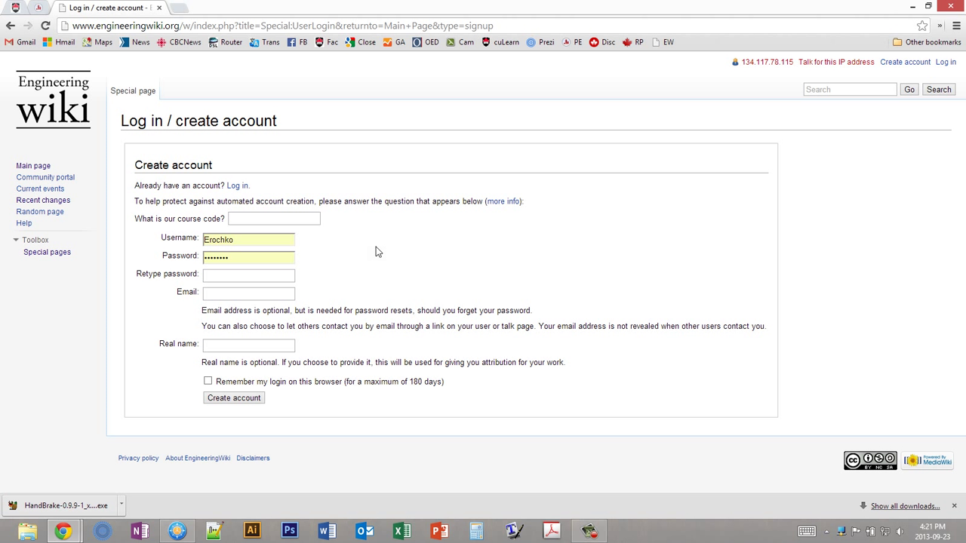
double_click(219, 245)
left_click(264, 251)
double_click(216, 257)
double_click(234, 240)
left_click(252, 242)
key("Escape")
Go through the form's password, retype password, email, real name and course code fields without entering anything
left_click(227, 258)
left_click(228, 278)
left_click(217, 296)
left_click(222, 346)
left_click(237, 218)
left_click(240, 218)
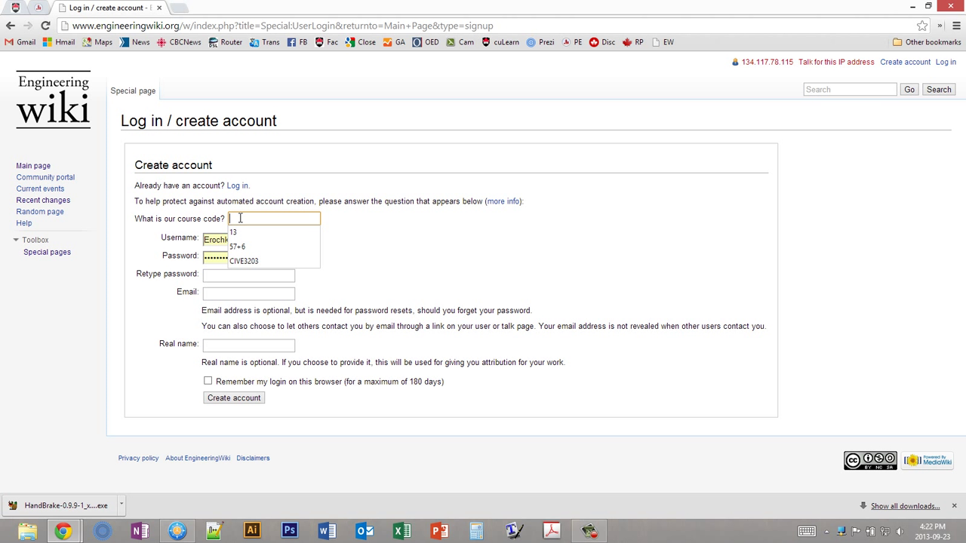
left_click(459, 230)
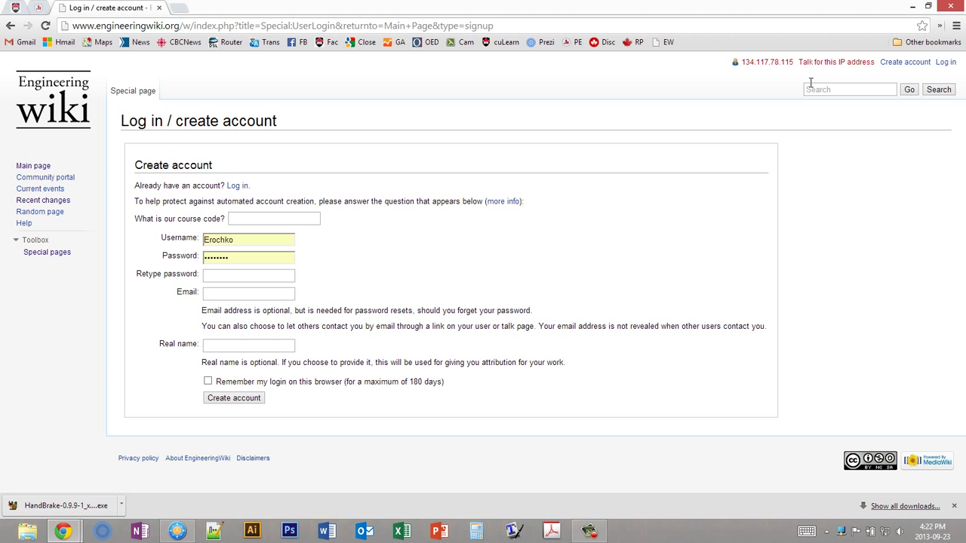
Log in to the wiki with the existing account's prefilled credentials
left_click(941, 65)
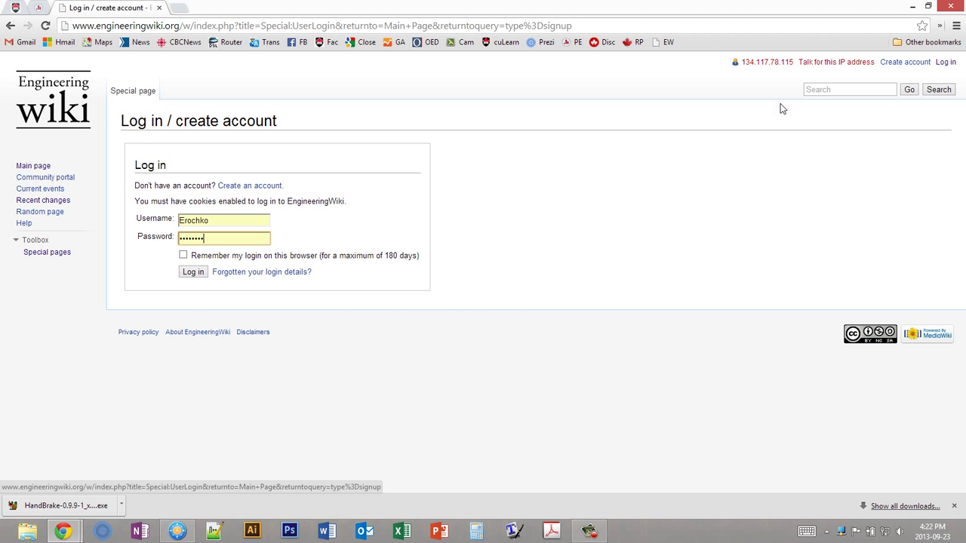
left_click(194, 275)
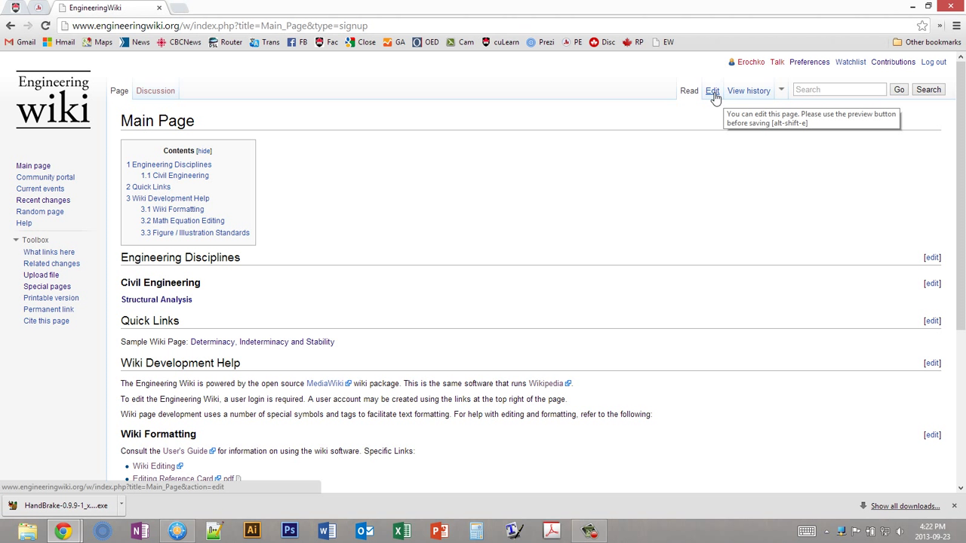
Open the Main Page for editing and look through its wikitext down to the options beneath it
left_click(714, 92)
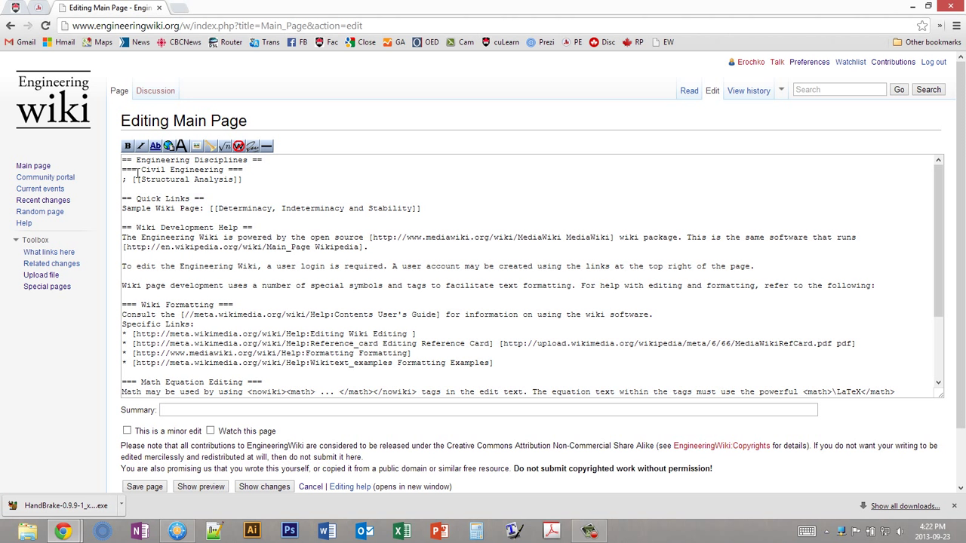
left_click(176, 295)
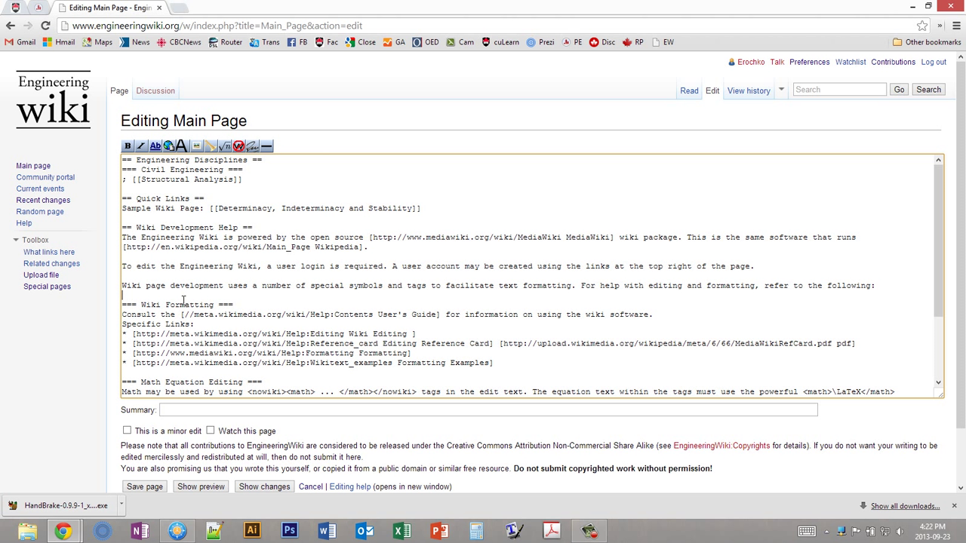
scroll(219, 270, "down", 4)
scroll(159, 468, "down", 2)
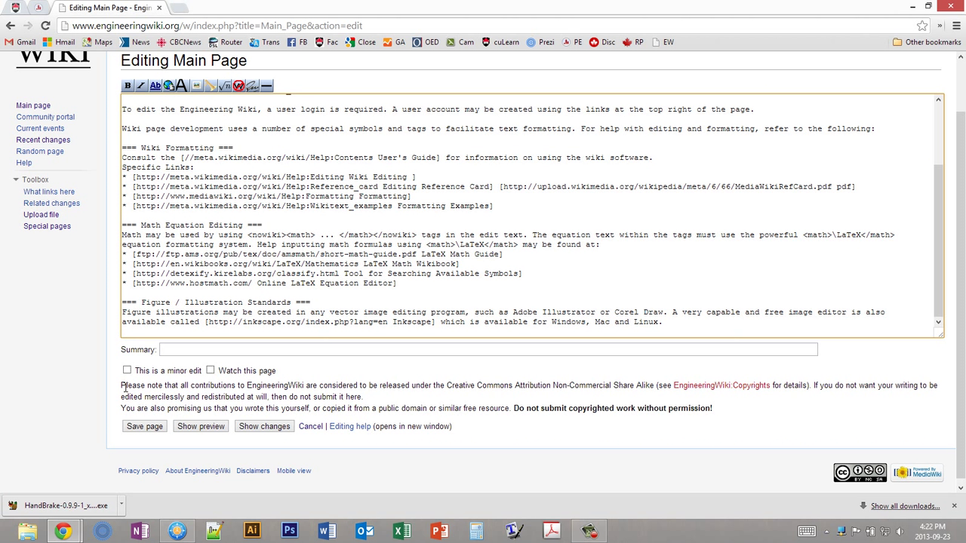
Read the Creative Commons licensing and copyright notices below the edit text, and cancel the edit
left_click_drag(121, 385, 361, 397)
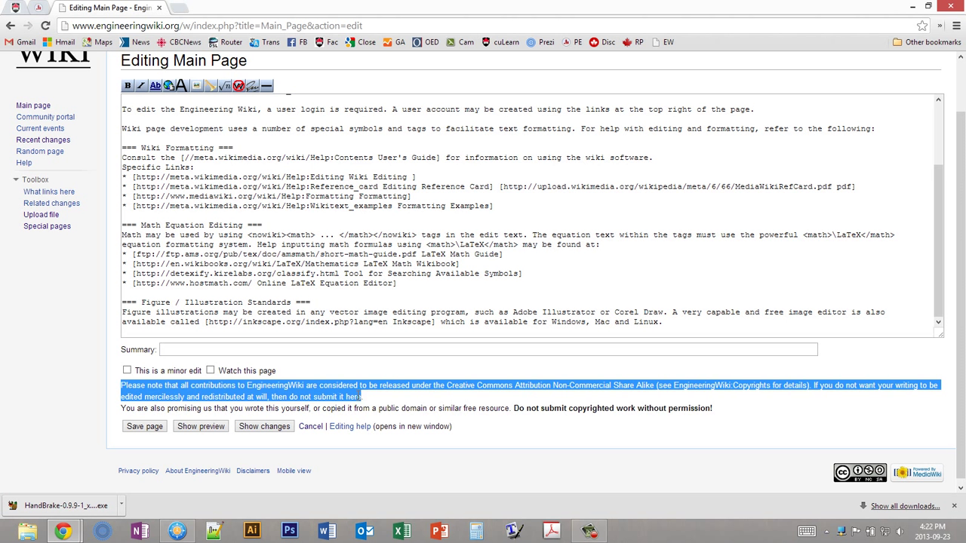
left_click(364, 395)
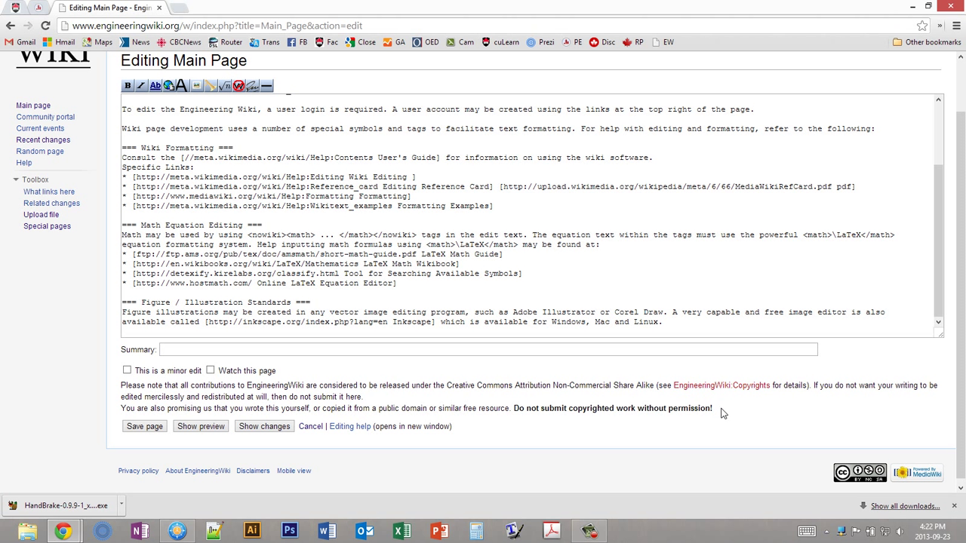
left_click_drag(720, 414, 694, 409)
left_click(157, 398)
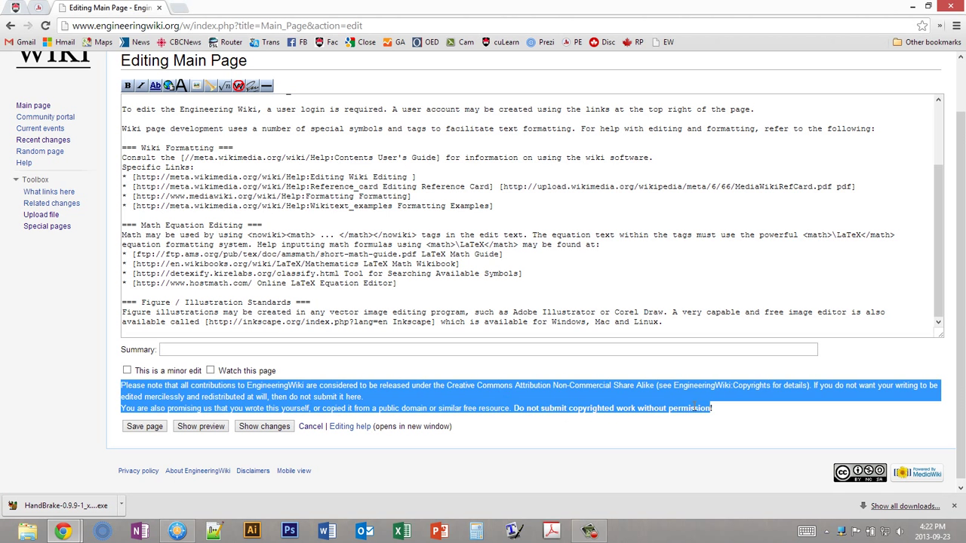
left_click(713, 409)
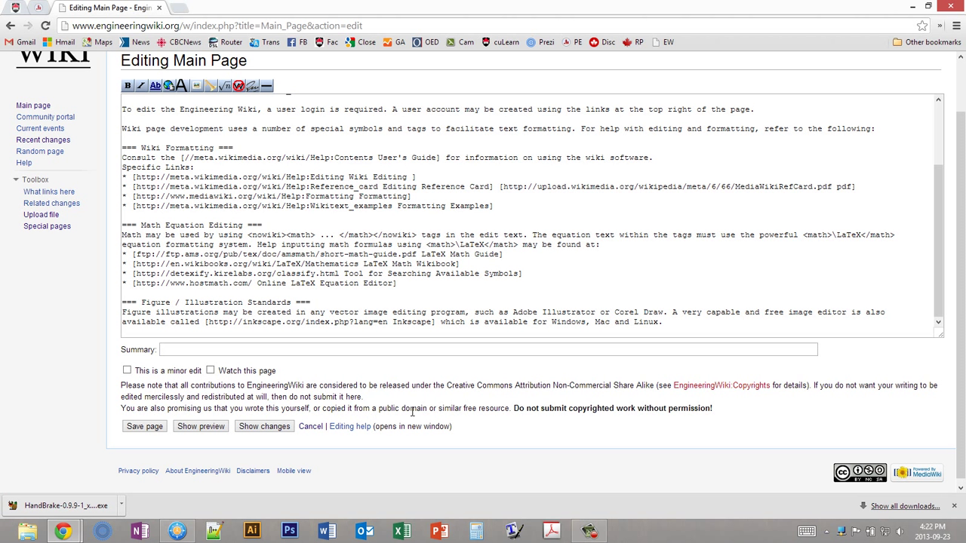
scroll(155, 465, "up", 1)
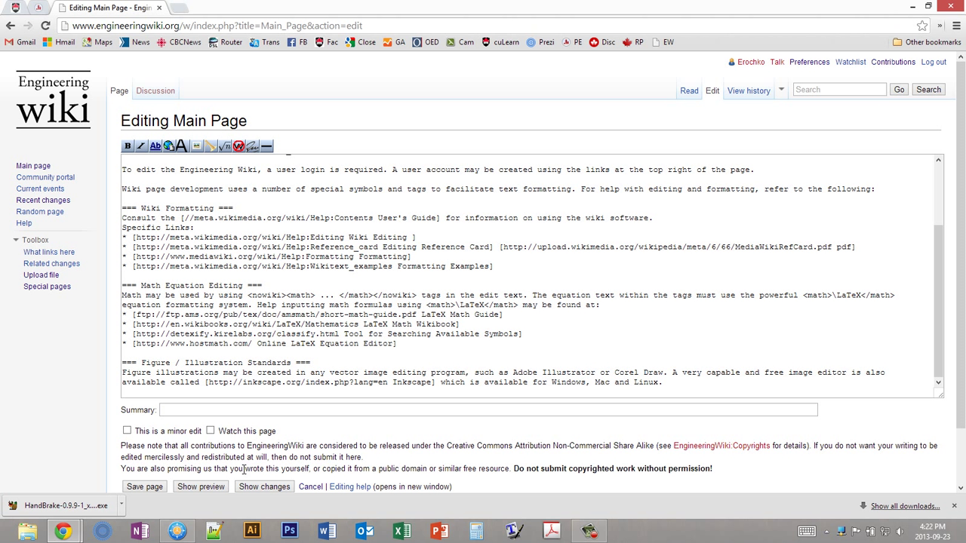
left_click(312, 489)
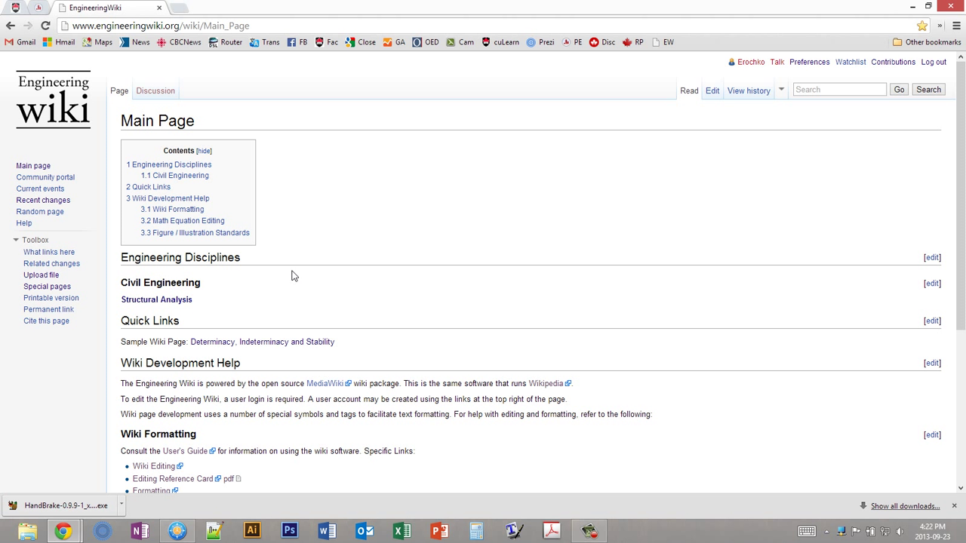
Open the Structural Analysis page from Civil Engineering and look through its full list of topics
left_click(140, 302)
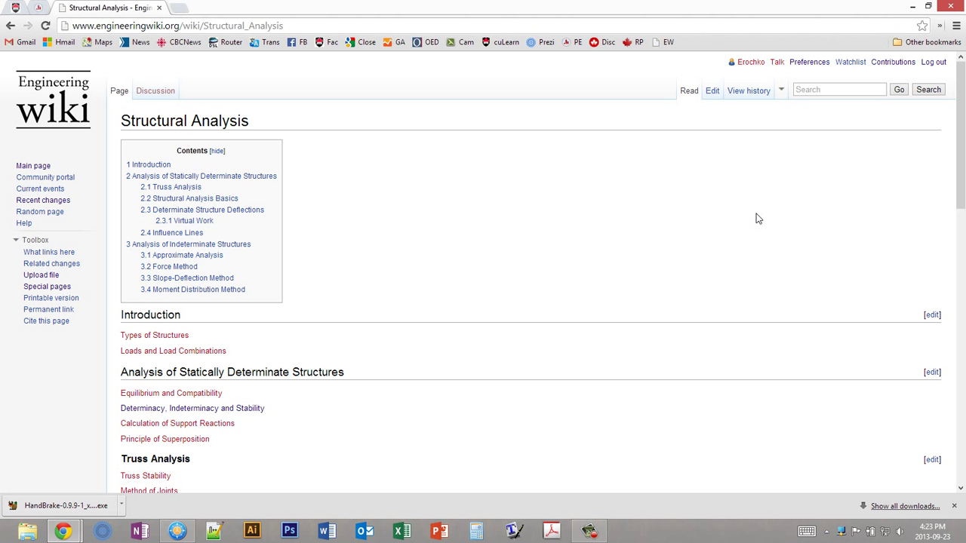
scroll(749, 230, "down", 1)
left_click_drag(963, 192, 962, 442)
scroll(801, 227, "up", 8)
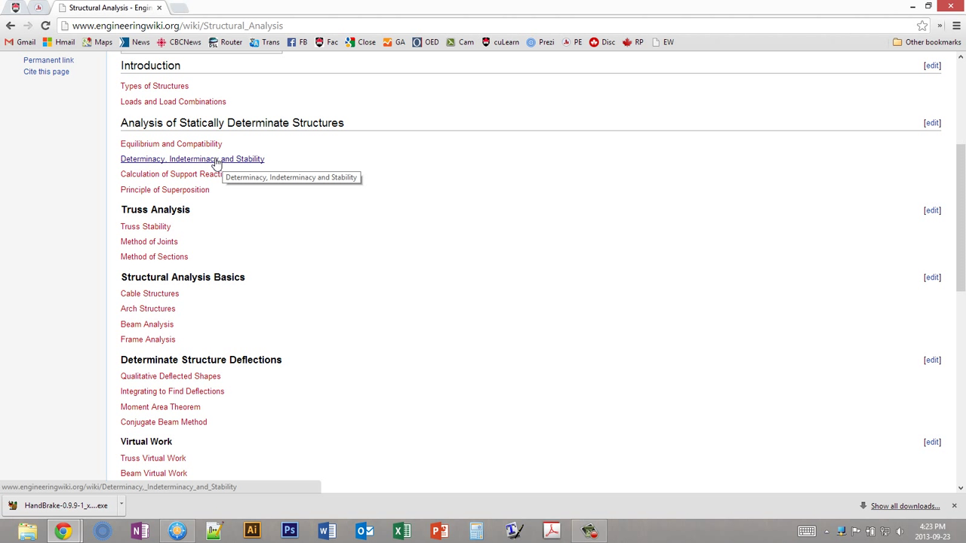
Open the Determinacy, Indeterminacy and Stability page in a new tab and read its Introduction and Important Terms sections
middle_click(217, 161)
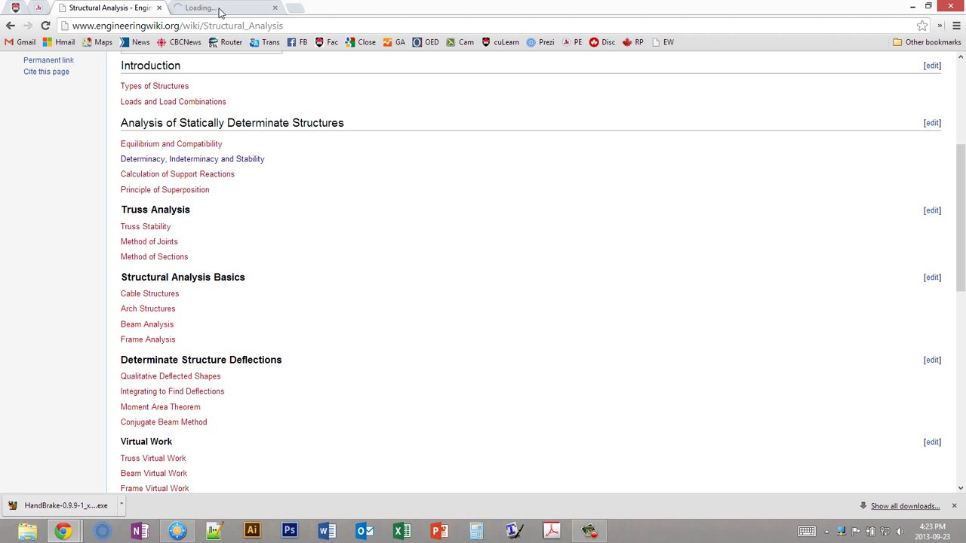
left_click(219, 8)
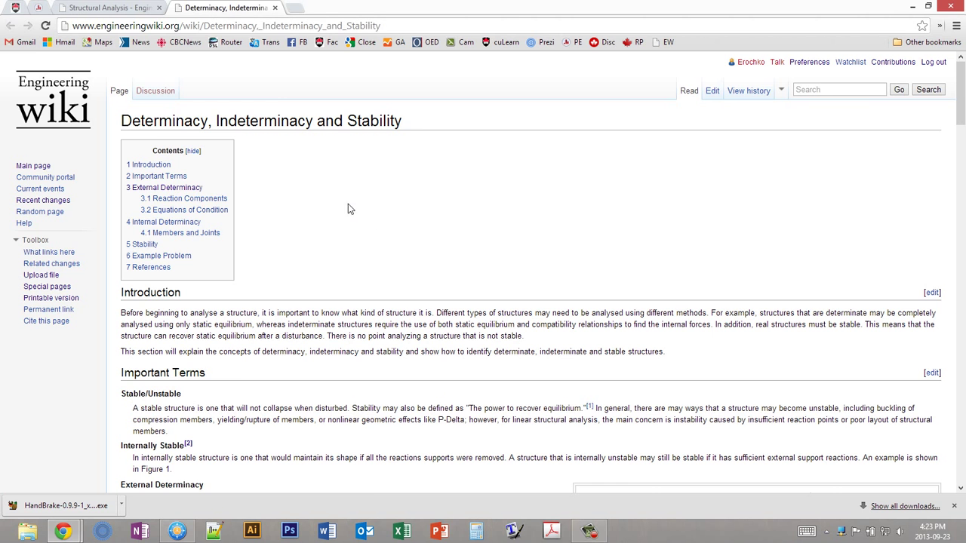
scroll(343, 213, "down", 3)
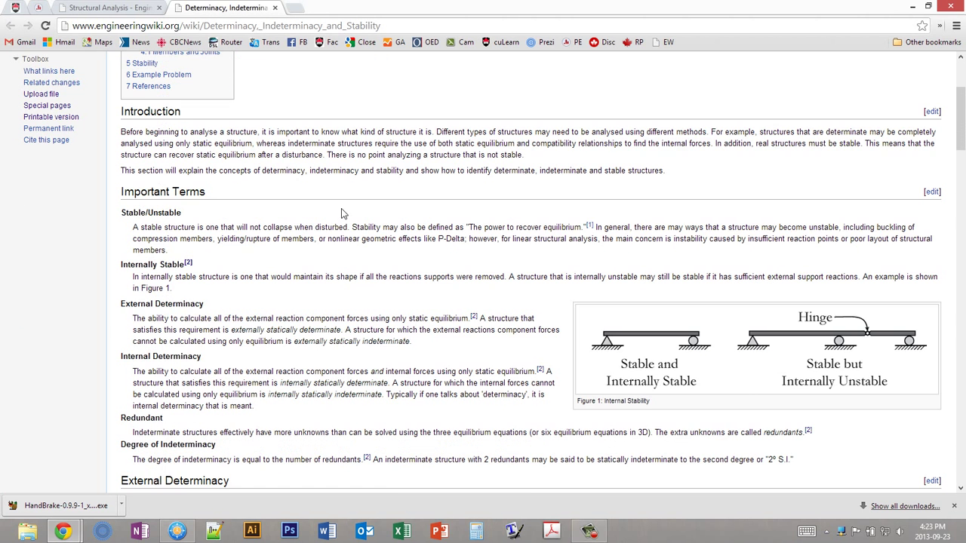
scroll(367, 240, "up", 2)
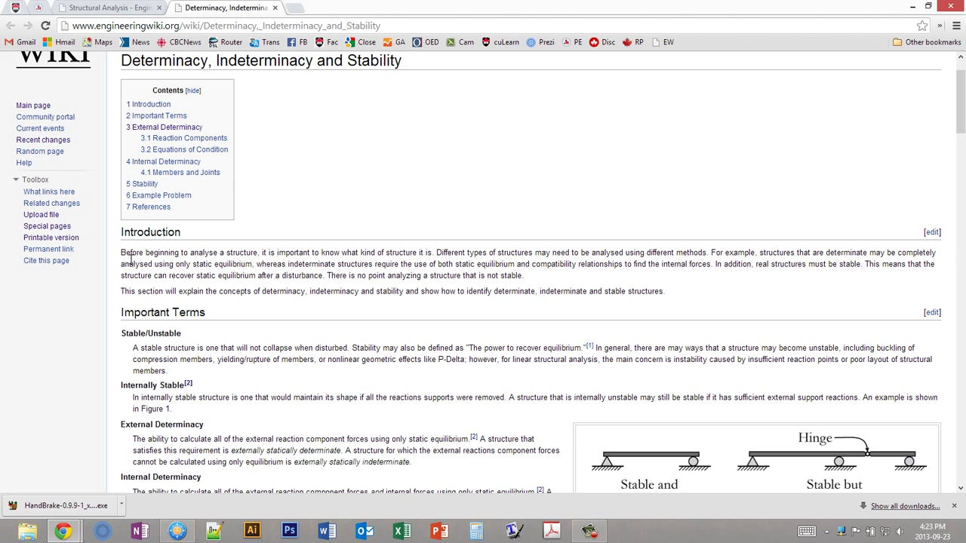
left_click_drag(122, 253, 517, 264)
left_click(332, 295)
scroll(324, 302, "down", 2)
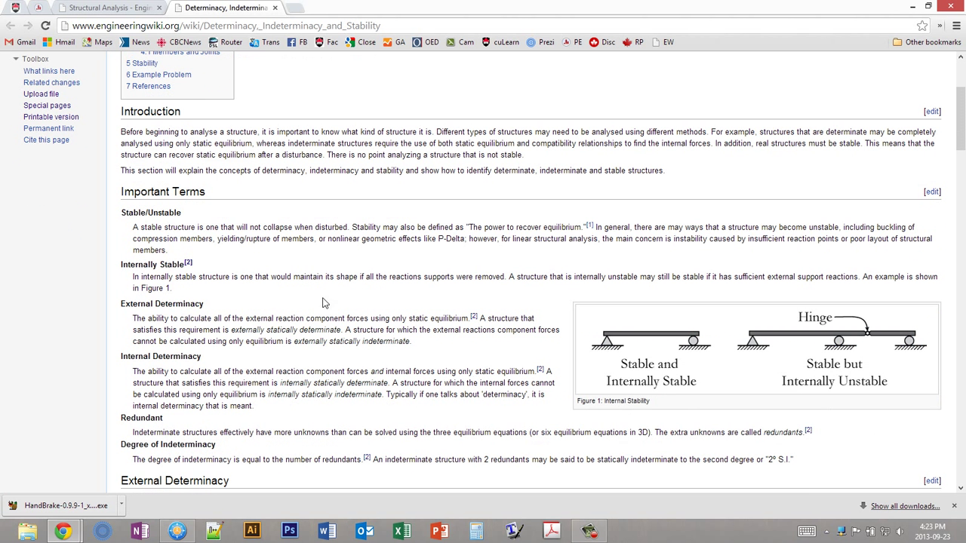
left_click_drag(134, 213, 174, 251)
left_click(174, 253)
scroll(317, 238, "down", 2)
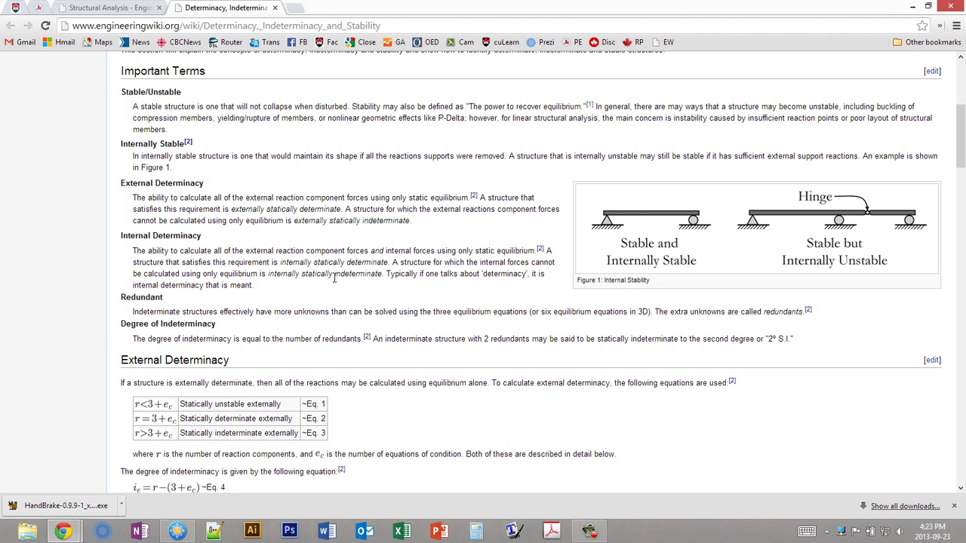
Look through the rest of the Determinacy, Indeterminacy and Stability page, from External Determinacy to the References, including equations, figures and example problem
scroll(302, 277, "down", 1)
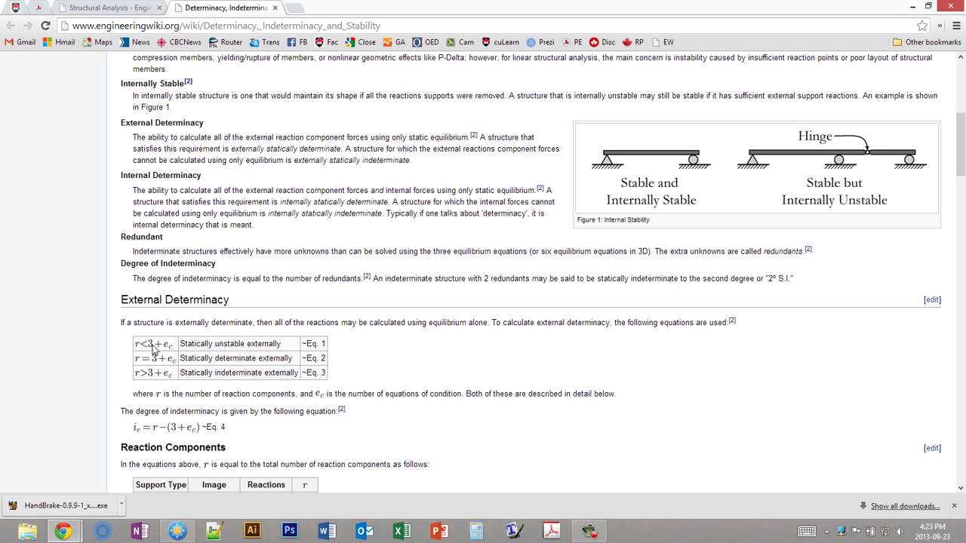
scroll(444, 393, "down", 2)
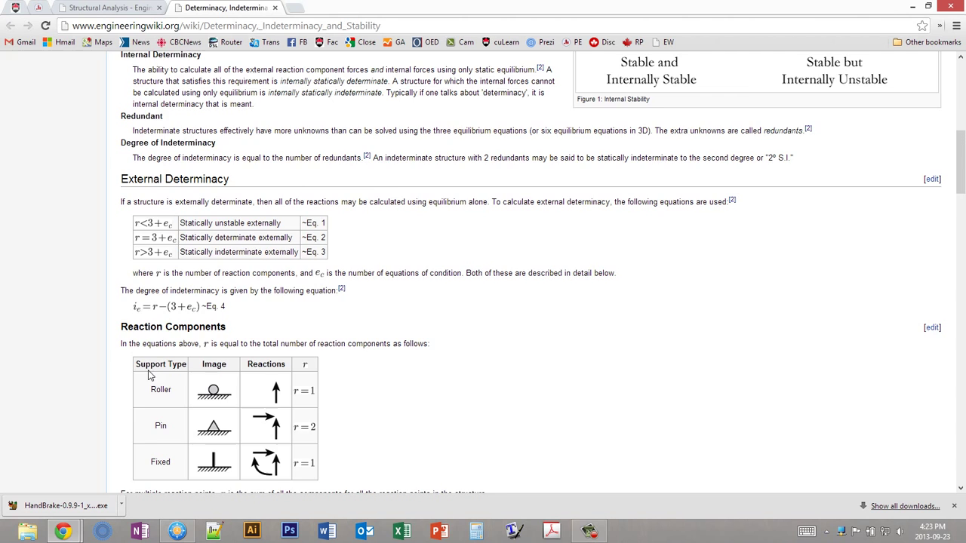
scroll(604, 299, "up", 3)
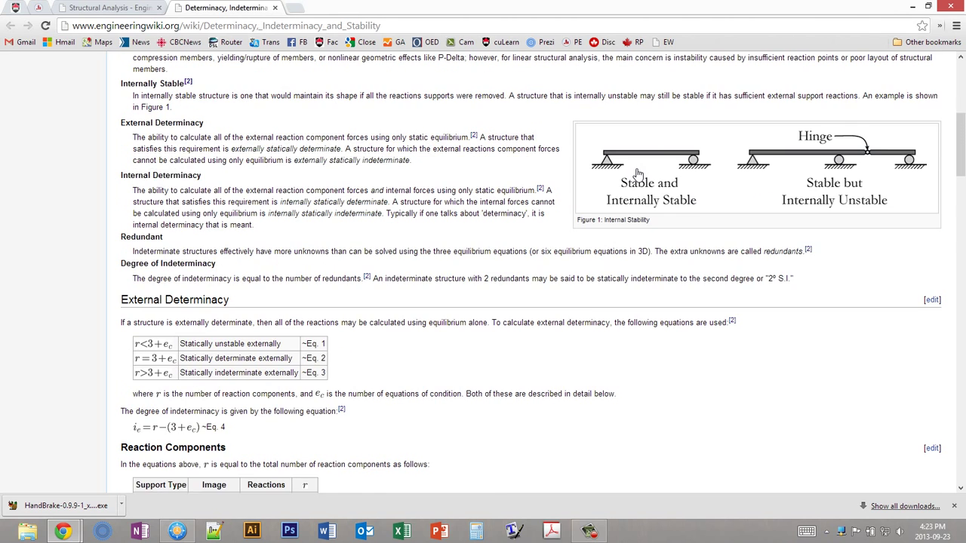
scroll(643, 287, "down", 10)
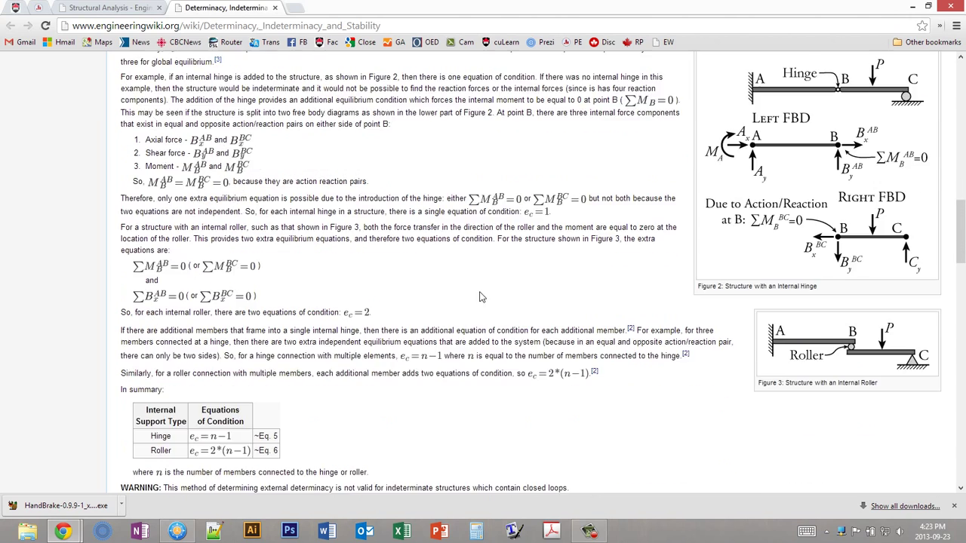
scroll(479, 297, "down", 3)
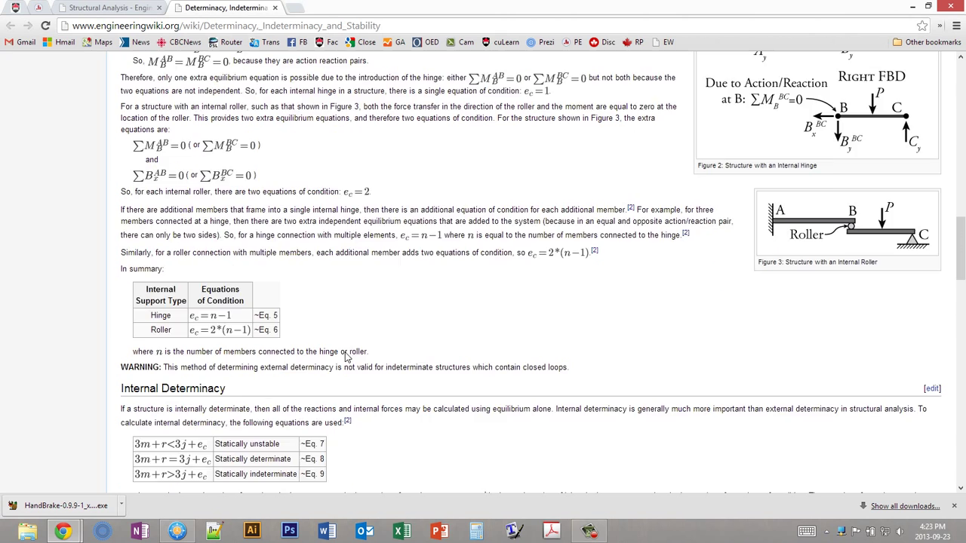
scroll(345, 356, "down", 13)
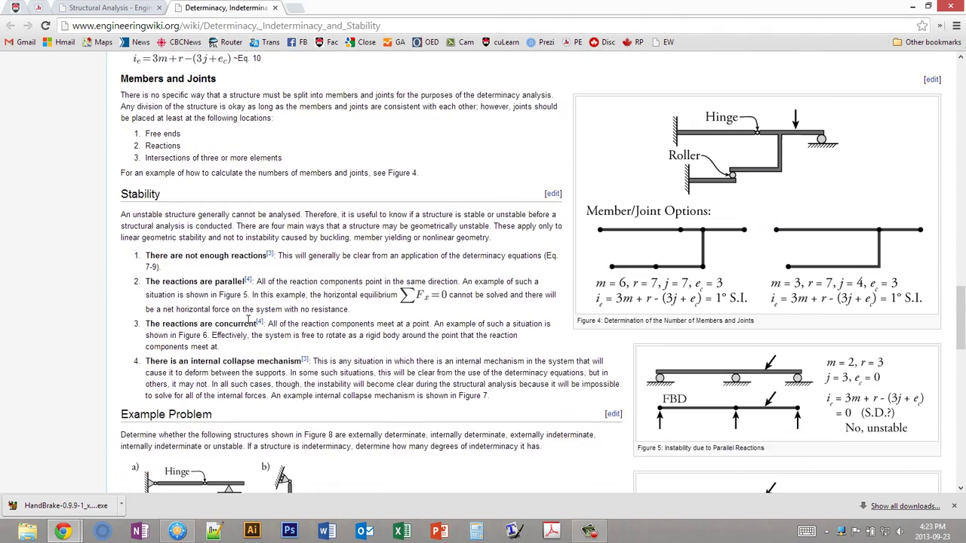
scroll(174, 320, "down", 3)
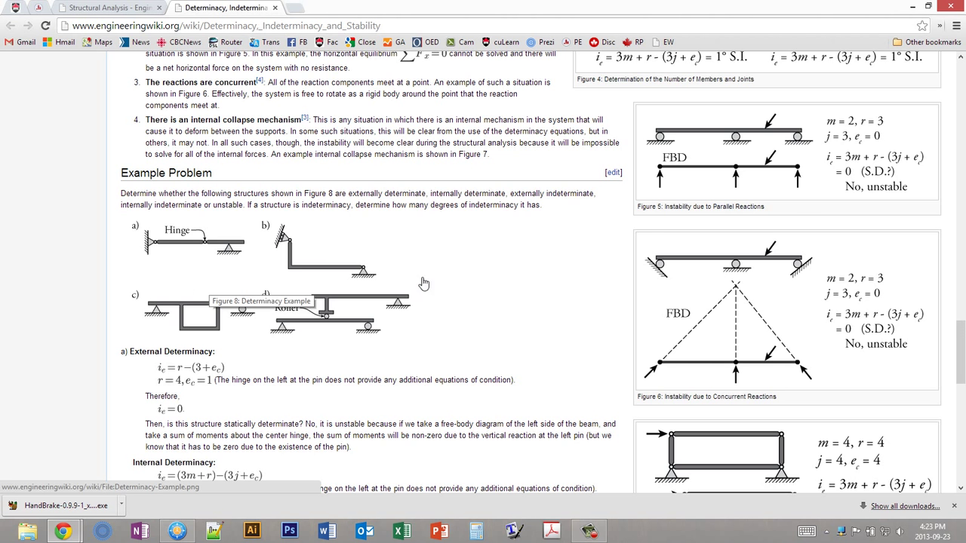
scroll(523, 236, "down", 10)
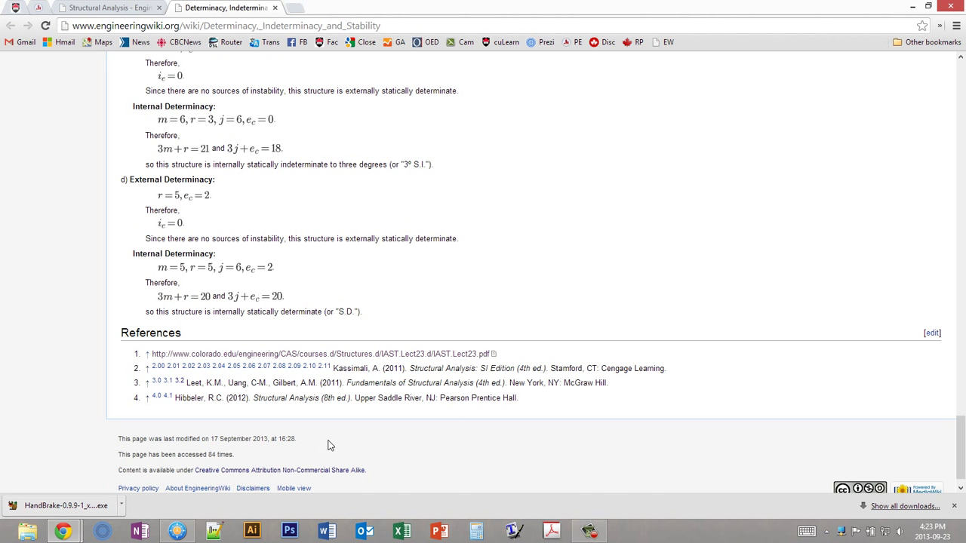
scroll(682, 355, "up", 15)
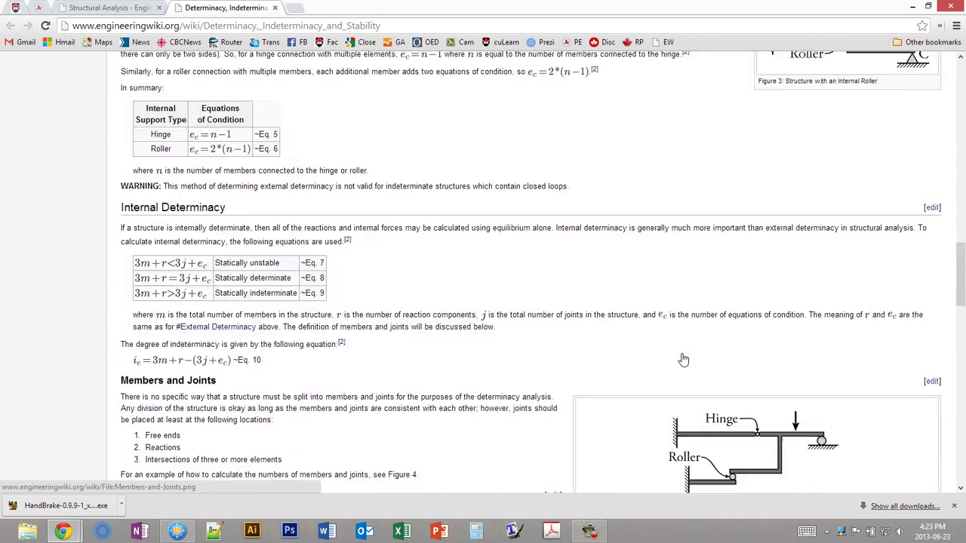
scroll(681, 358, "up", 10)
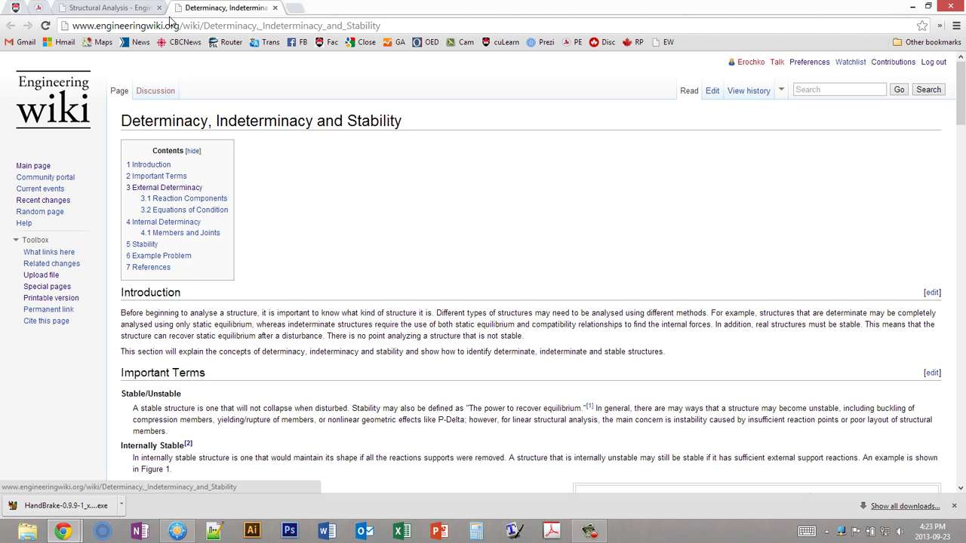
Return to the Structural Analysis page and open the missing Types of Structures page for creation
left_click(102, 7)
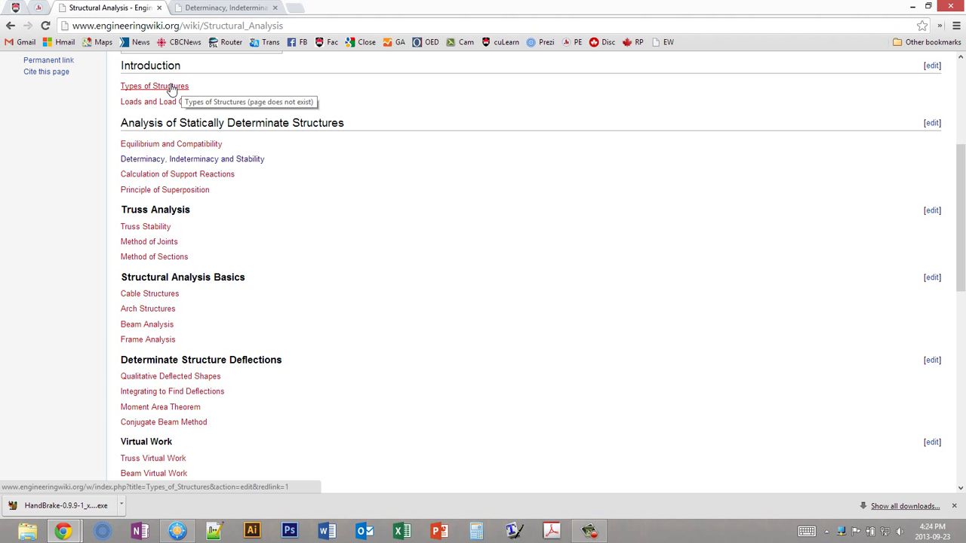
left_click(172, 88)
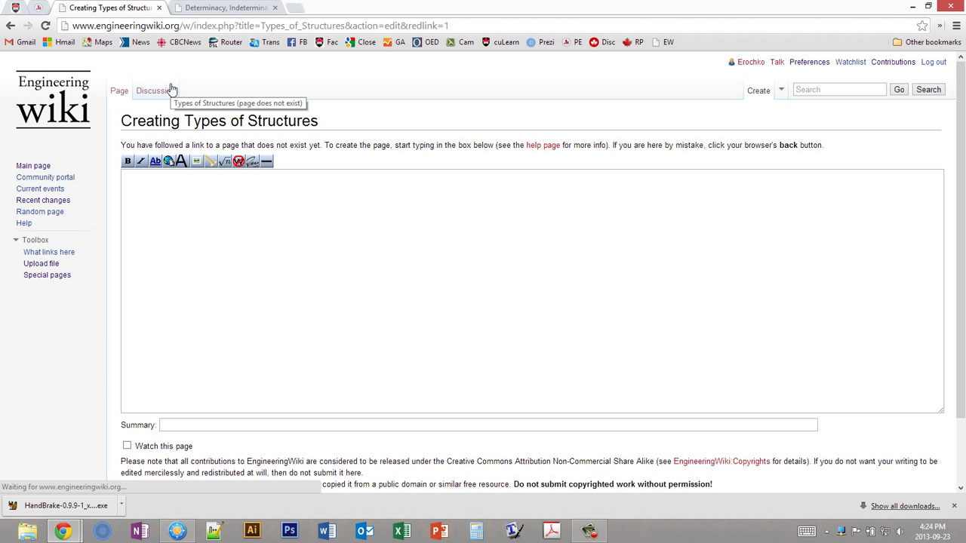
double_click(131, 122)
triple_click(131, 123)
left_click_drag(302, 120, 209, 116)
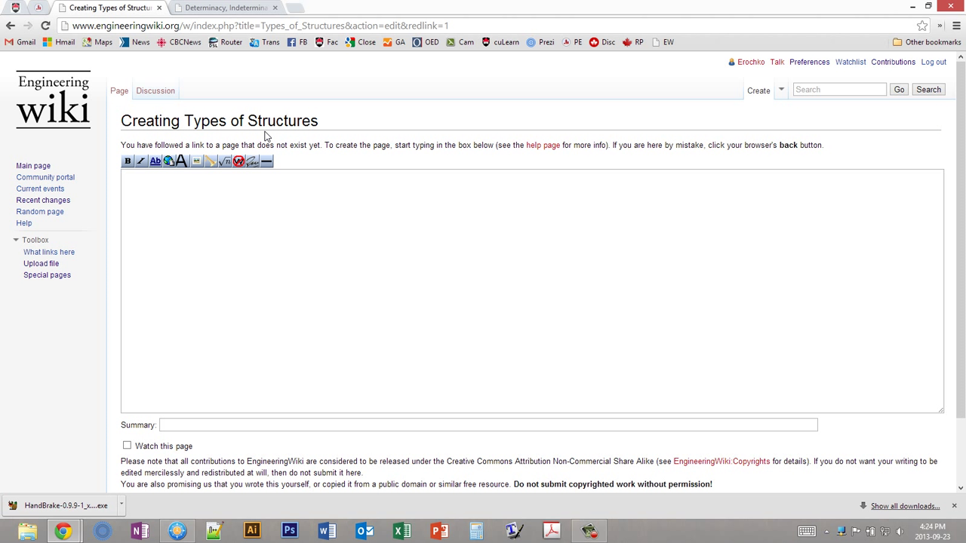
Write "Paragraph 1 is the best." and "Paragraph 2 is the second best." on consecutive lines, then "Paragraph 3 is the absolute worst." after a blank line
left_click(305, 218)
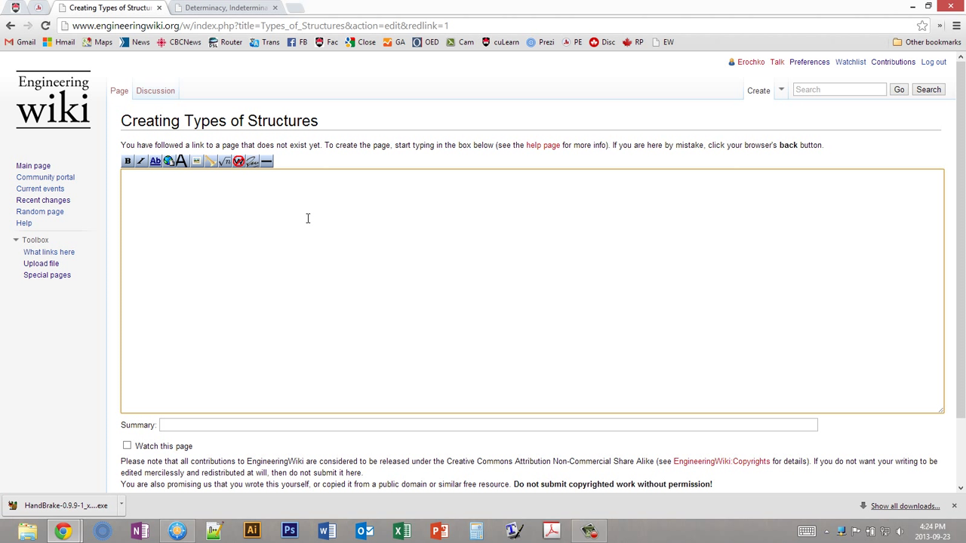
type("Paragraph 1 is the best.")
key("Return")
type("Paragr")
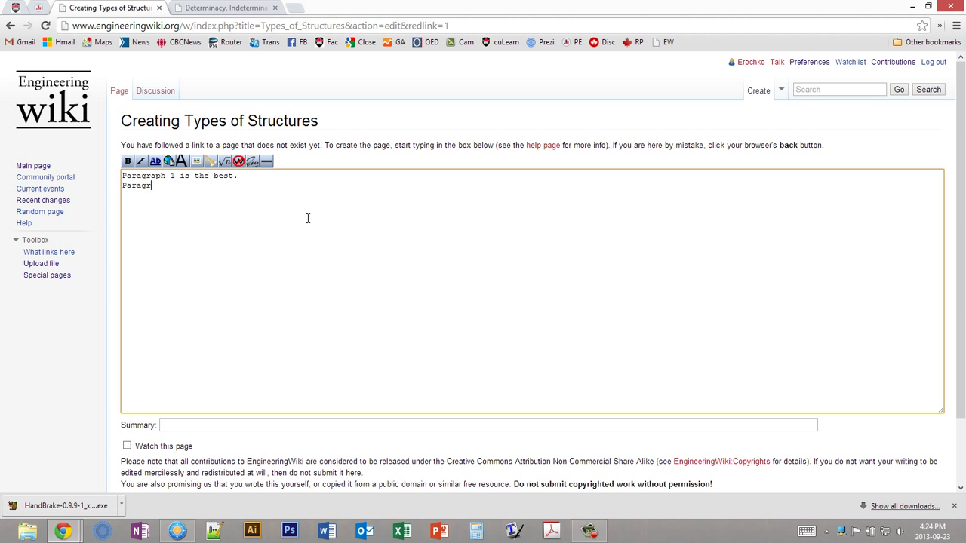
type("aph 2 is the second best.")
key("Return")
key("Return")
type("Paragr")
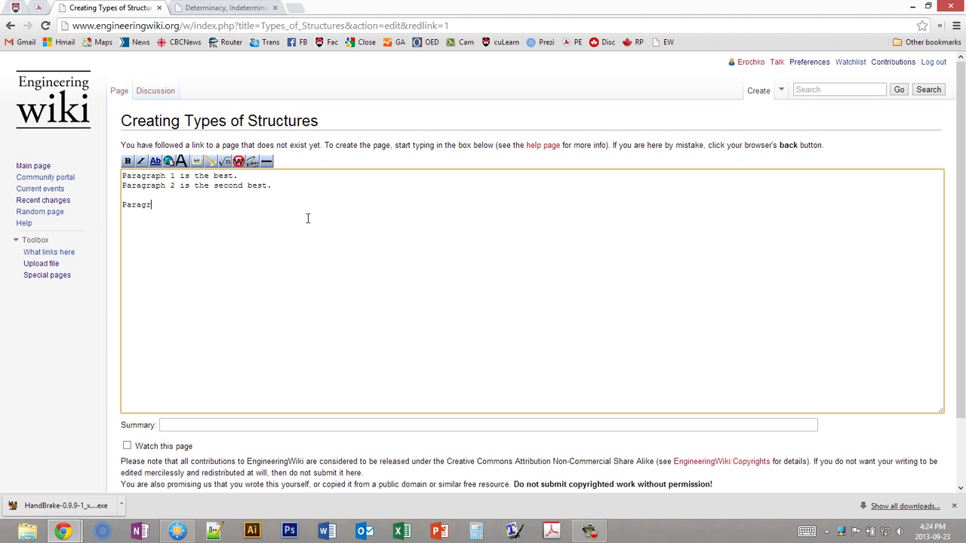
type("aph 3 is the absolute worst")
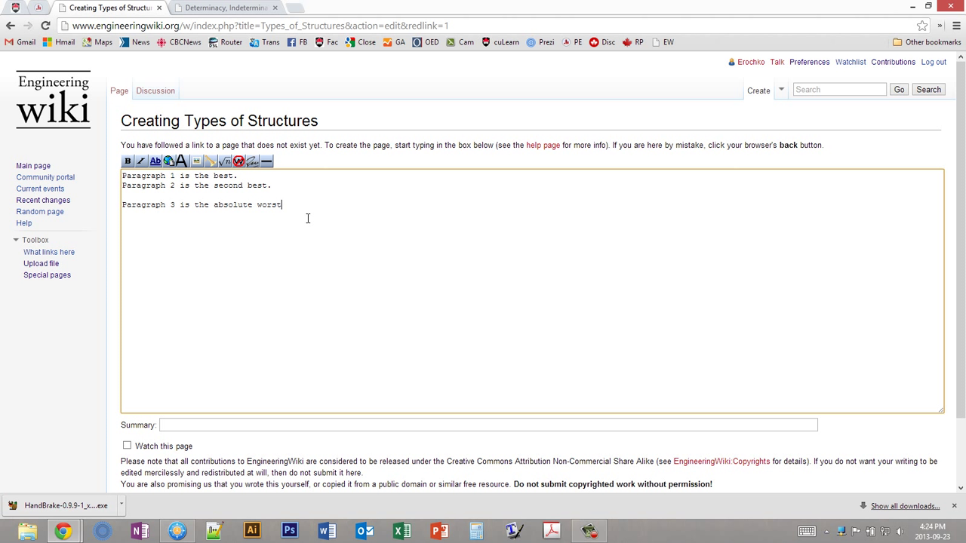
type(".")
left_click(287, 206)
Preview the new page and compare how the single line break and the blank line between the paragraphs are rendered
scroll(86, 416, "down", 1)
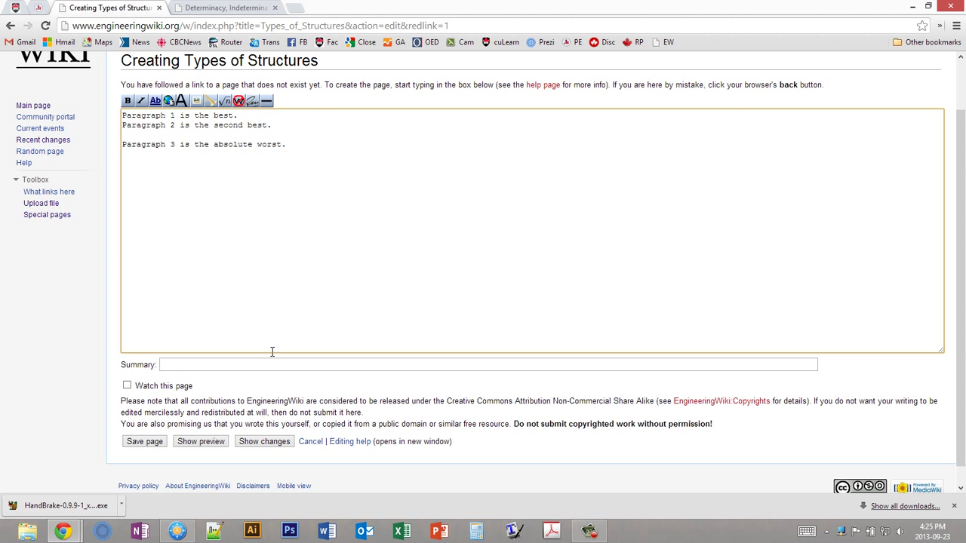
left_click(201, 442)
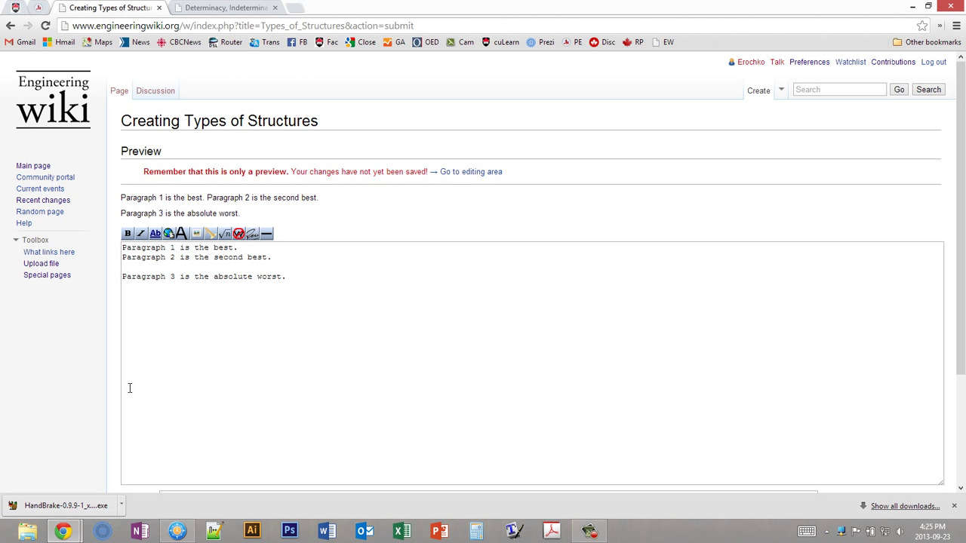
scroll(84, 404, "down", 1)
scroll(113, 435, "down", 2)
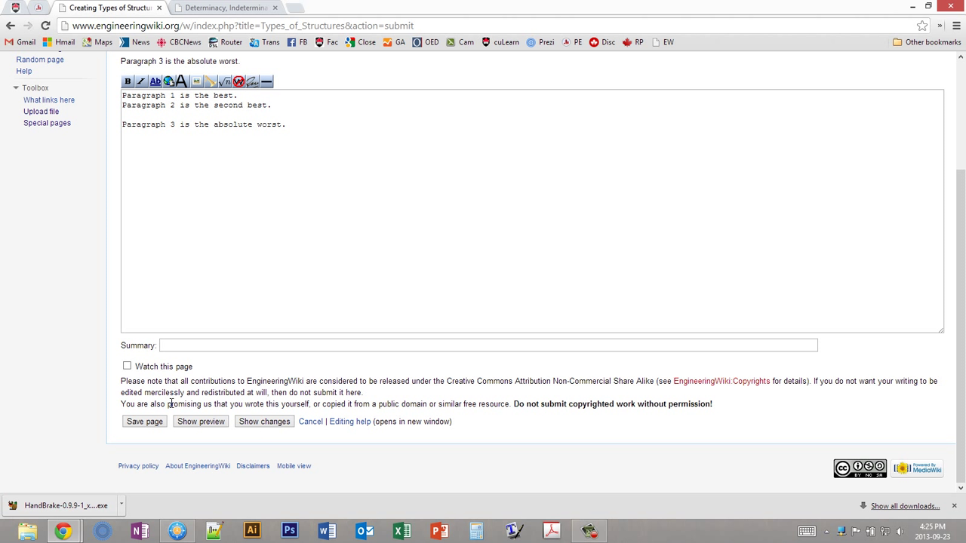
double_click(158, 404)
scroll(117, 388, "up", 3)
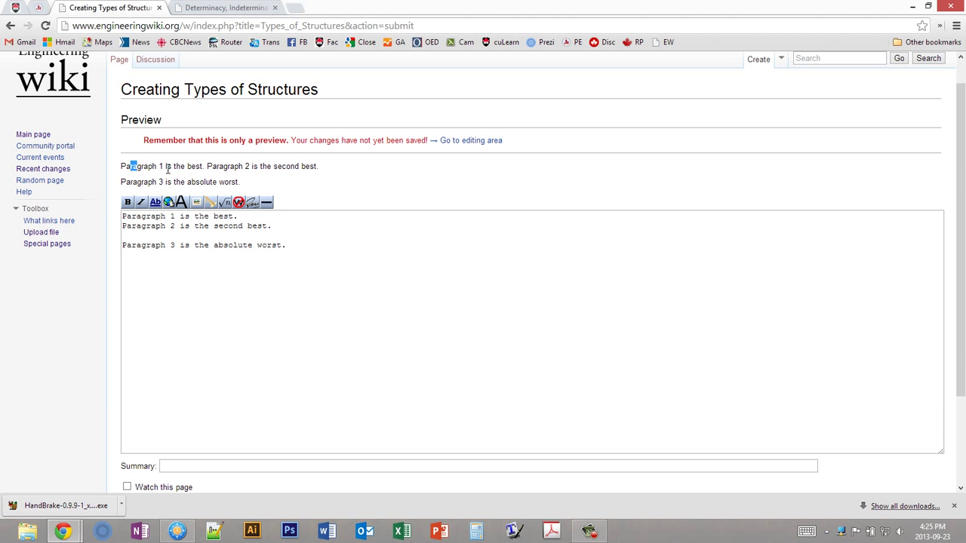
left_click_drag(134, 166, 324, 166)
left_click(117, 195)
left_click_drag(120, 166, 320, 166)
left_click(318, 168)
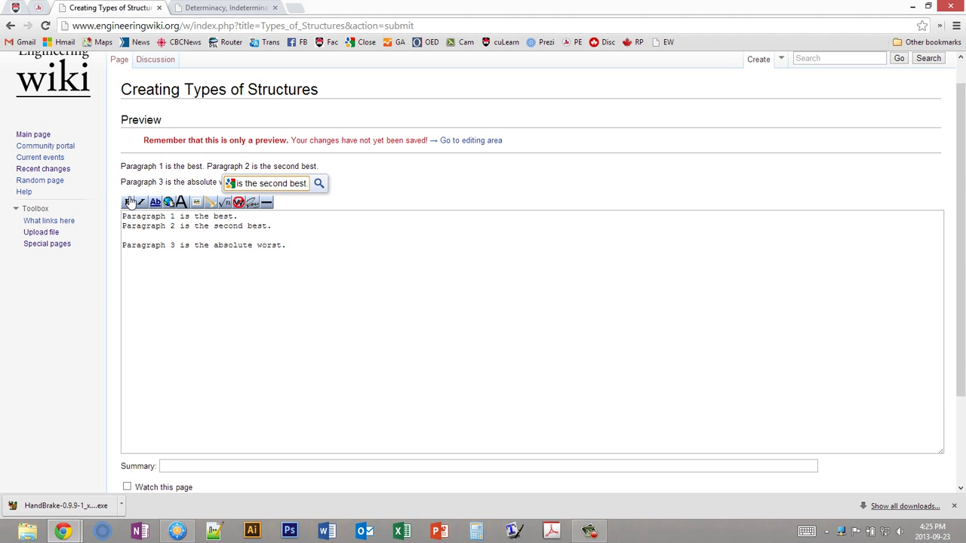
left_click_drag(127, 179, 259, 182)
left_click(259, 181)
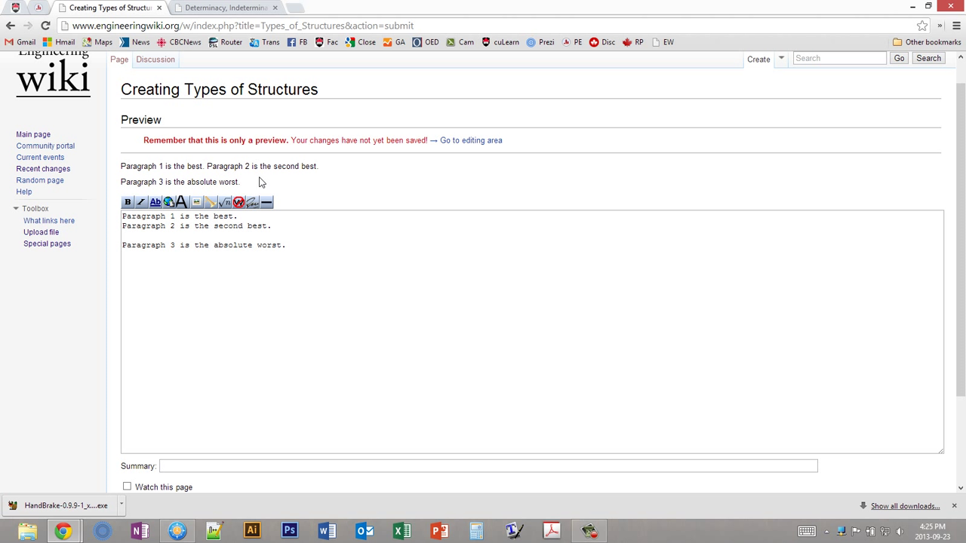
Remove the blank line before Paragraph 3 so all three sentences sit on consecutive lines, and preview the page
left_click(241, 216)
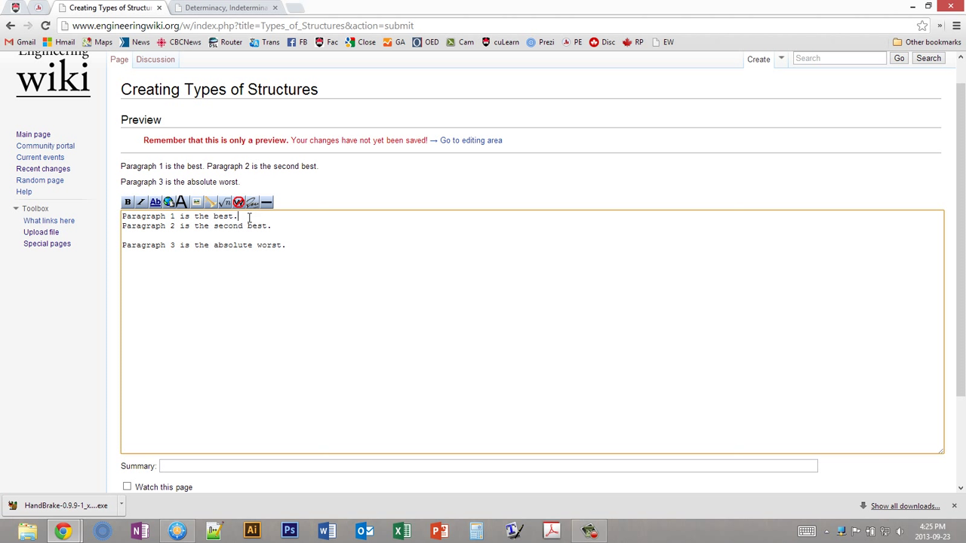
key("Return")
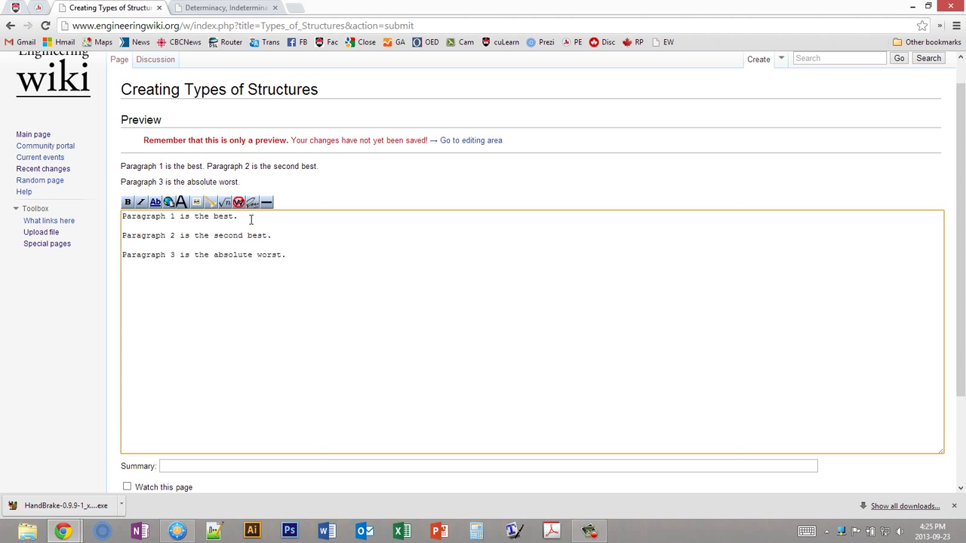
key("Delete")
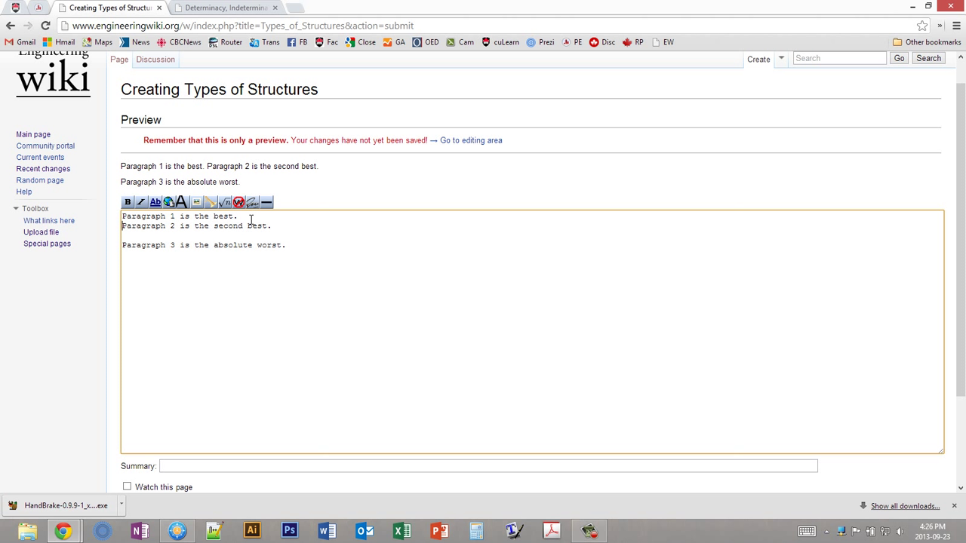
key("Down")
key("Delete")
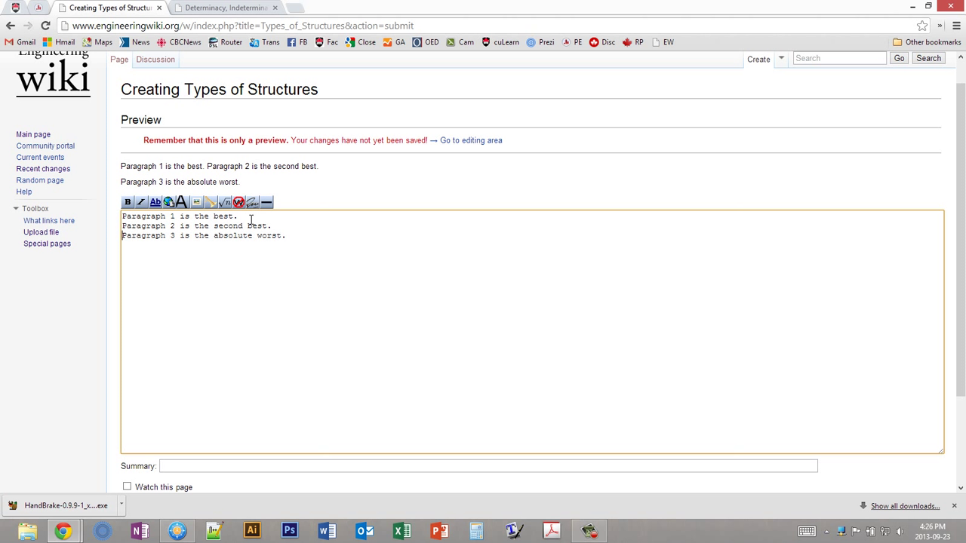
scroll(188, 320, "down", 2)
left_click(201, 483)
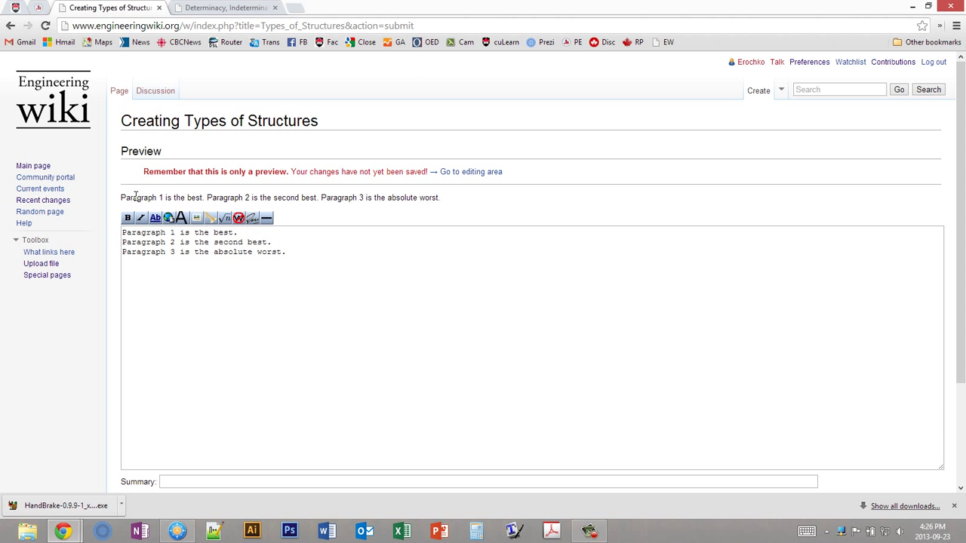
Separate the three consecutive paragraphs with a blank line after Paragraph 1 and another after Paragraph 2
left_click(273, 232)
key("Return")
key("Down")
key("End")
key("Return")
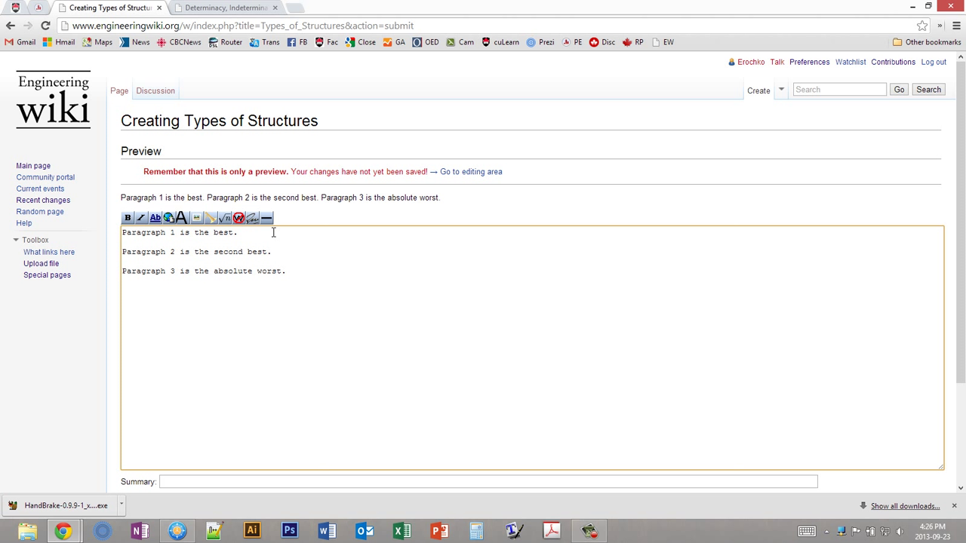
Mark the word "best" in Paragraph 1 as italic by enclosing it in two apostrophes on each side
key("Up")
key("Up")
key("Right")
key("Right")
key("Right")
key("Right")
key("Right")
key("Right")
key("Right")
key("Right")
key("Right")
key("Right")
key("Right")
key("Right")
type("''best''")
Enclose "best" in Paragraph 2 in three apostrophes on each side and "worst" in Paragraph 3 in four on each side
key("shift+Left")
key("shift+Left")
key("shift+Left")
key("shift+Left")
key("shift+Left")
key("shift+Left")
key("shift+Left")
key("shift+Left")
key("Down")
type("''''''''''")
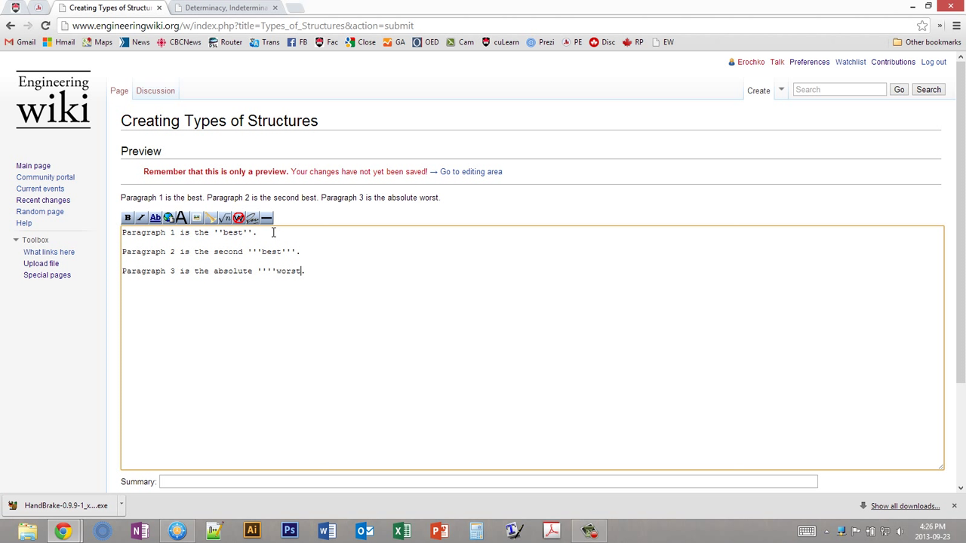
type("''''")
Preview the page and compare the apostrophe markup around "best" and "worst" with its rendered formatting
scroll(91, 382, "down", 1)
scroll(191, 483, "down", 1)
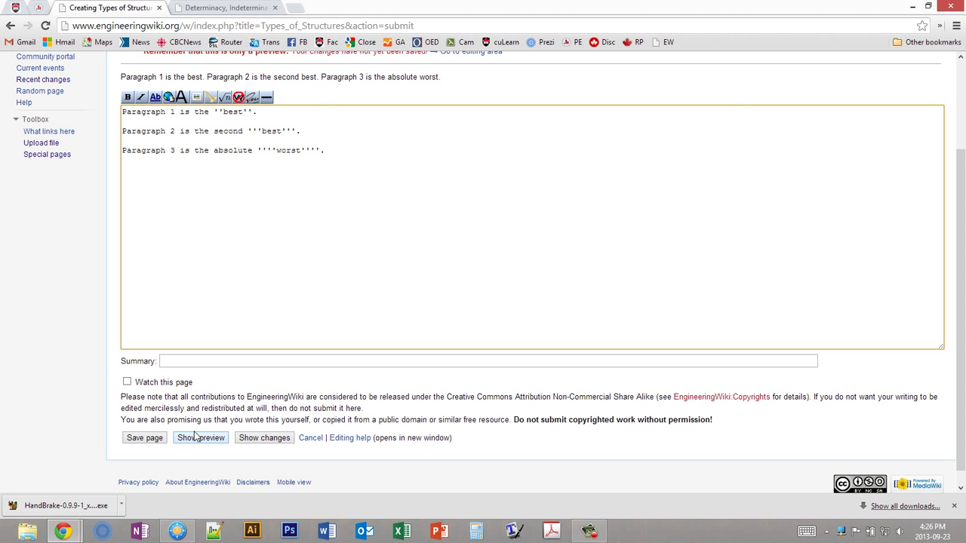
left_click(196, 438)
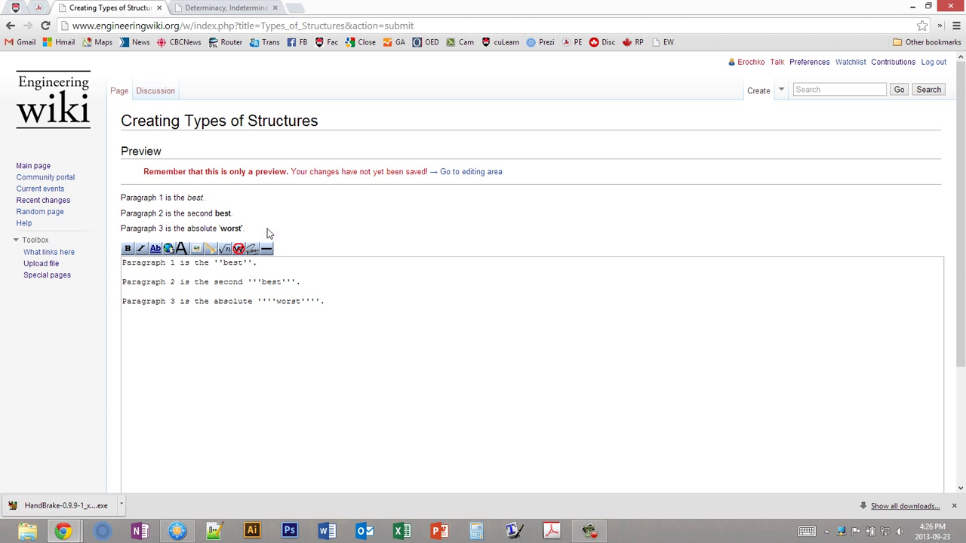
left_click_drag(254, 262, 228, 263)
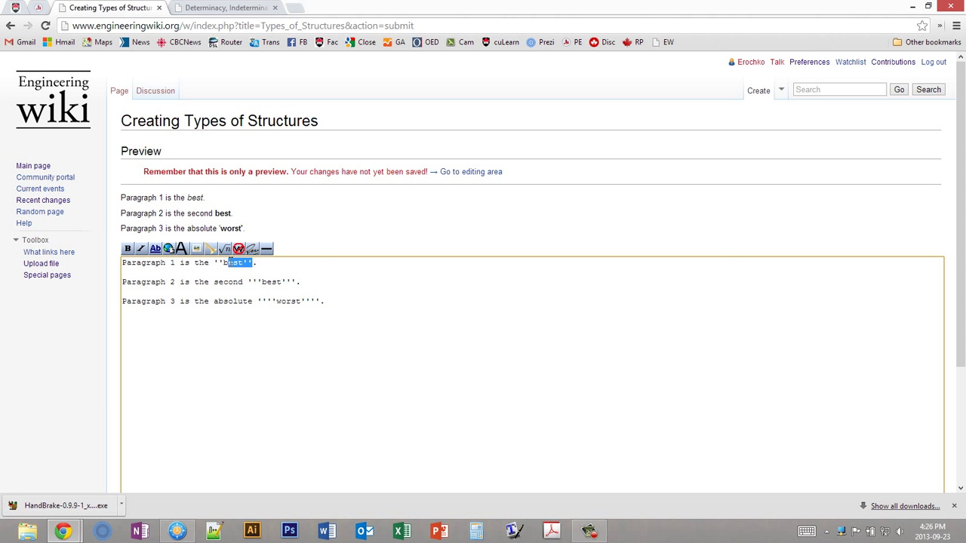
left_click_drag(188, 199, 204, 199)
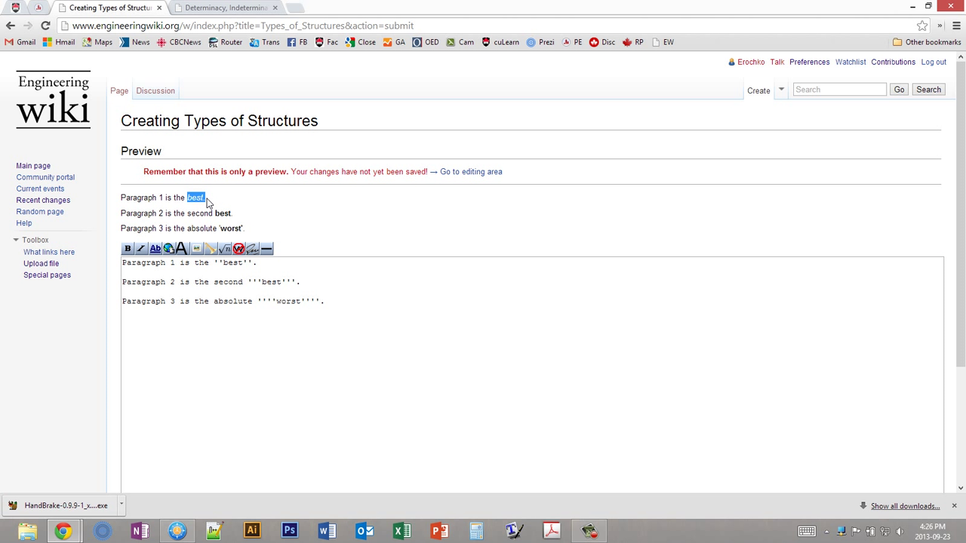
left_click(223, 206)
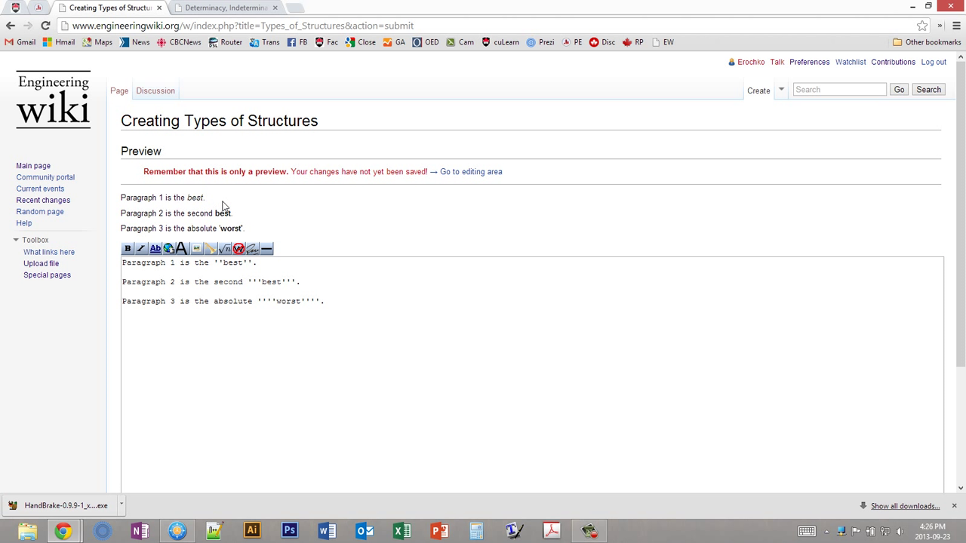
Compare Paragraph 3's markup with its preview and reduce the apostrophes around "worst" to three on each side
double_click(225, 212)
left_click_drag(262, 301, 300, 305)
left_click(317, 302)
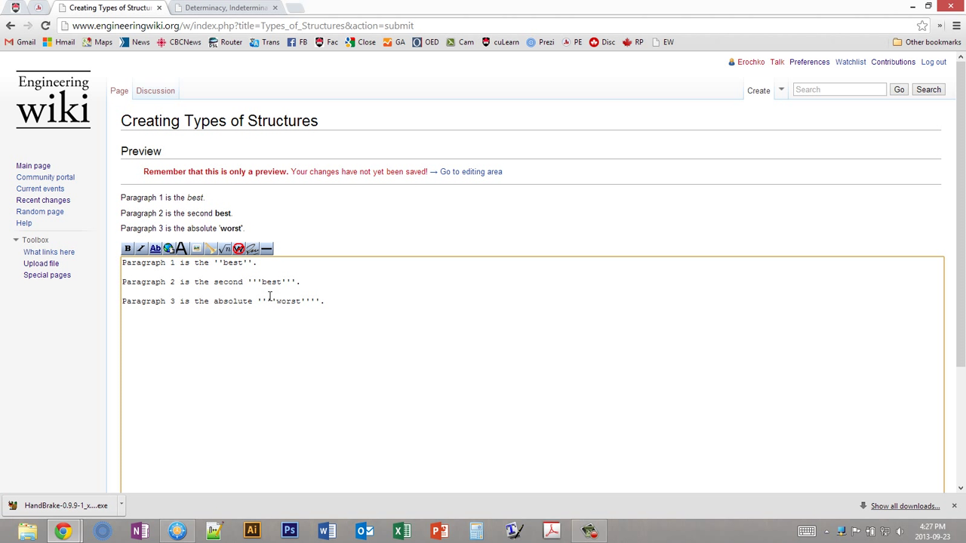
mouse_move(217, 228)
left_mouse_down()
mouse_move(247, 229)
mouse_move(224, 229)
left_mouse_up()
left_click(249, 232)
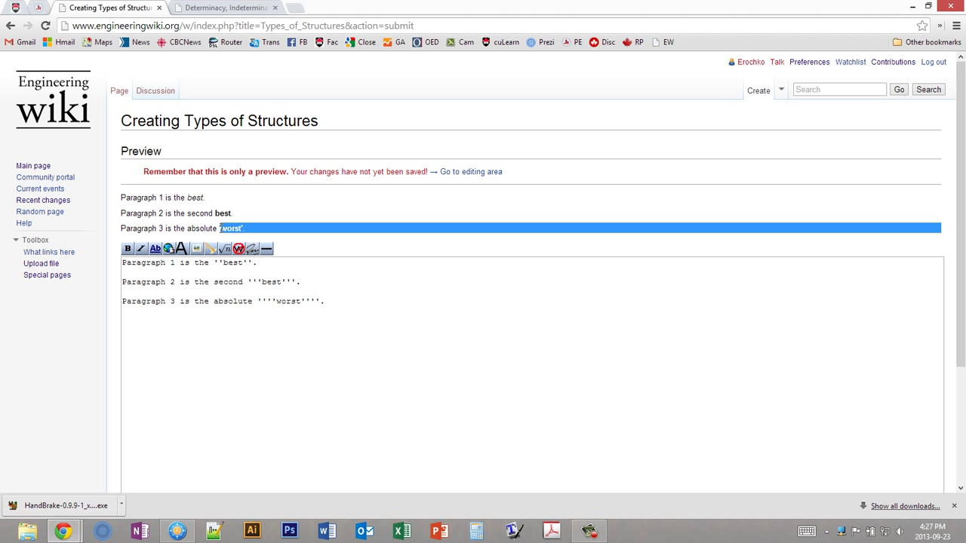
left_click(225, 230)
double_click(226, 228)
left_click(226, 228)
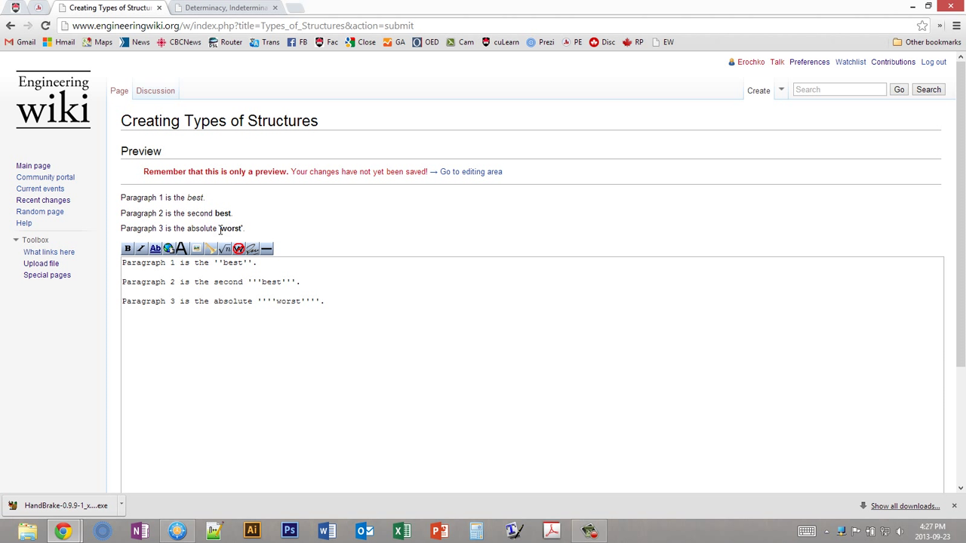
left_click(272, 302)
key("Delete")
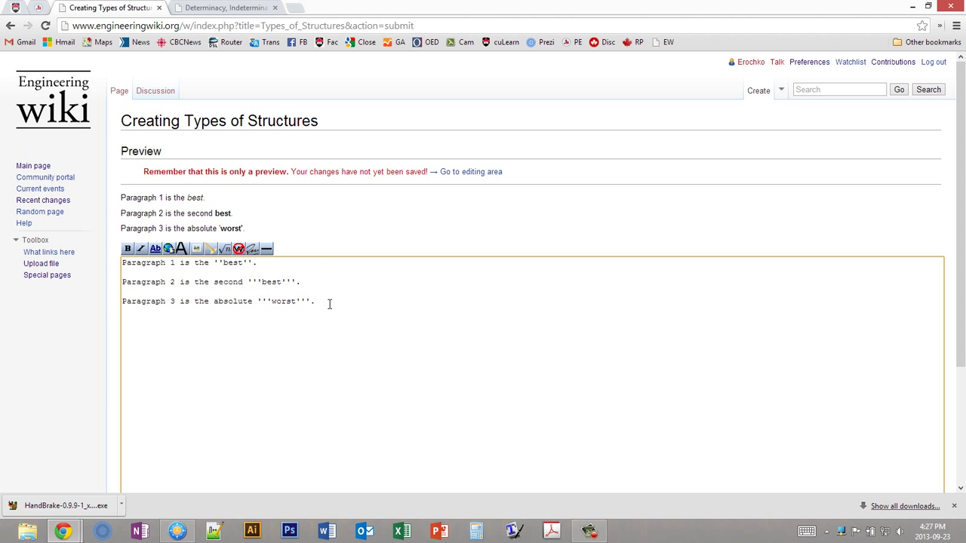
Add the heading "Heading 1" above Paragraph 1, enclosed in two equals signs on each side and followed by a blank line
key("Return")
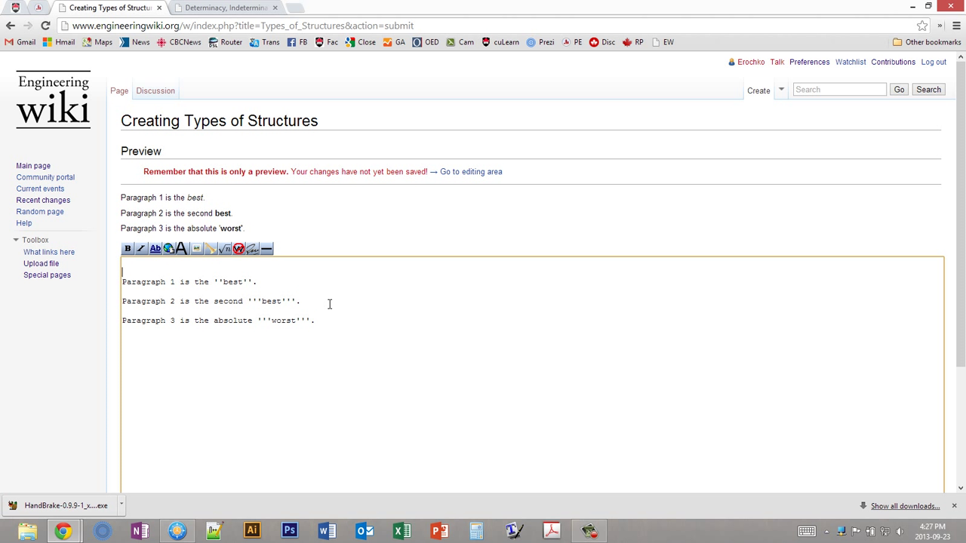
key("Up")
type("==Heading 1==")
Add "Heading 1.1" in three equals signs per side above Paragraph 2 and "Heading 1.1.1" in four per side above Paragraph 3
left_click(269, 285)
key("Return")
key("Return")
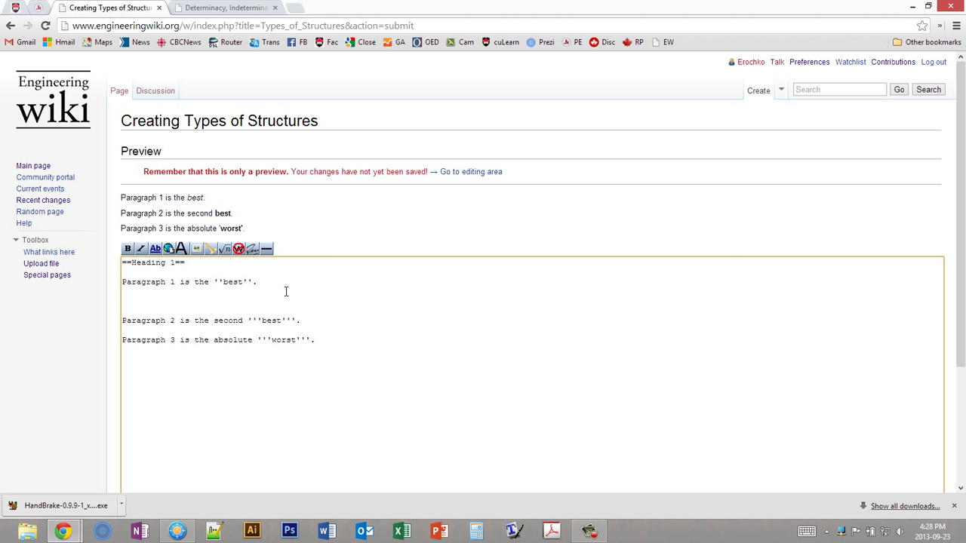
type("===Heading 1.1===")
key("Return")
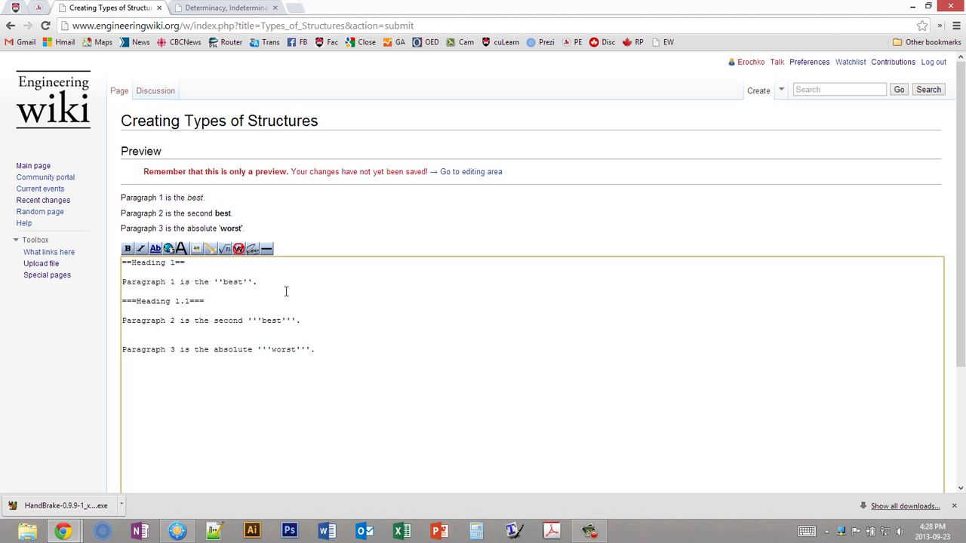
type("====Heading 1.1.1====")
Review the equals signs of the three headings, preview the page and examine how each heading and its paragraph render
left_click_drag(122, 262, 129, 264)
left_click_drag(122, 301, 137, 302)
left_click_drag(123, 340, 139, 341)
left_click(277, 375)
scroll(337, 369, "down", 3)
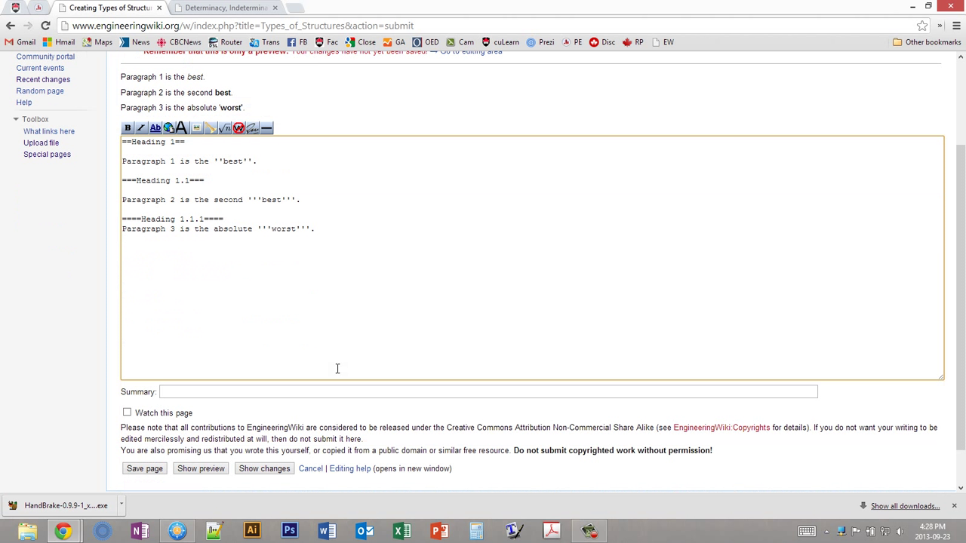
left_click(184, 476)
left_click(184, 476)
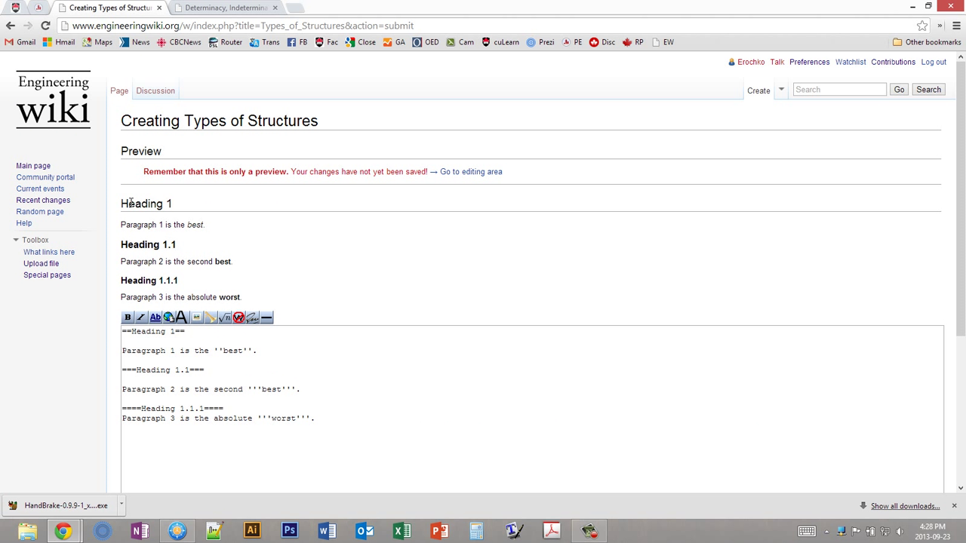
left_click_drag(125, 204, 204, 226)
left_click(206, 240)
left_click_drag(128, 286, 244, 299)
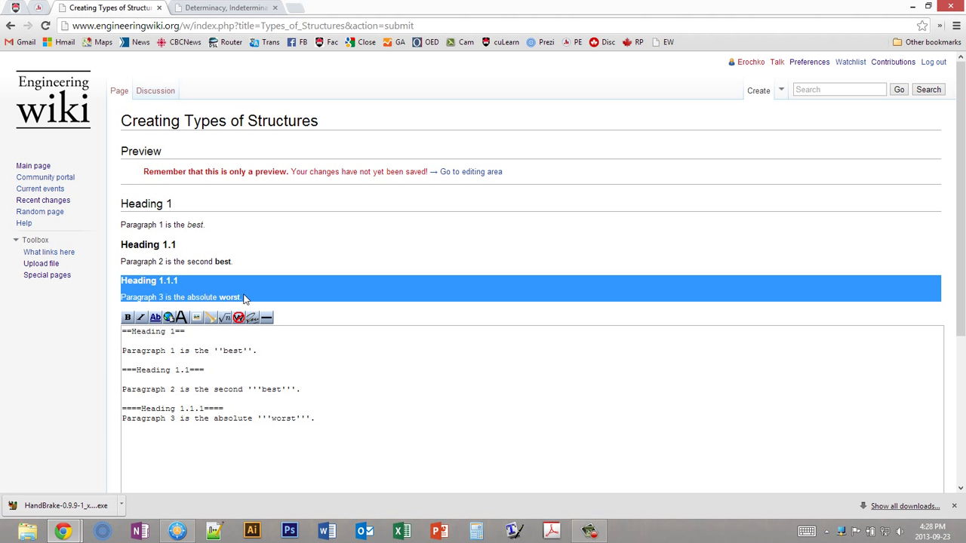
left_click(133, 261)
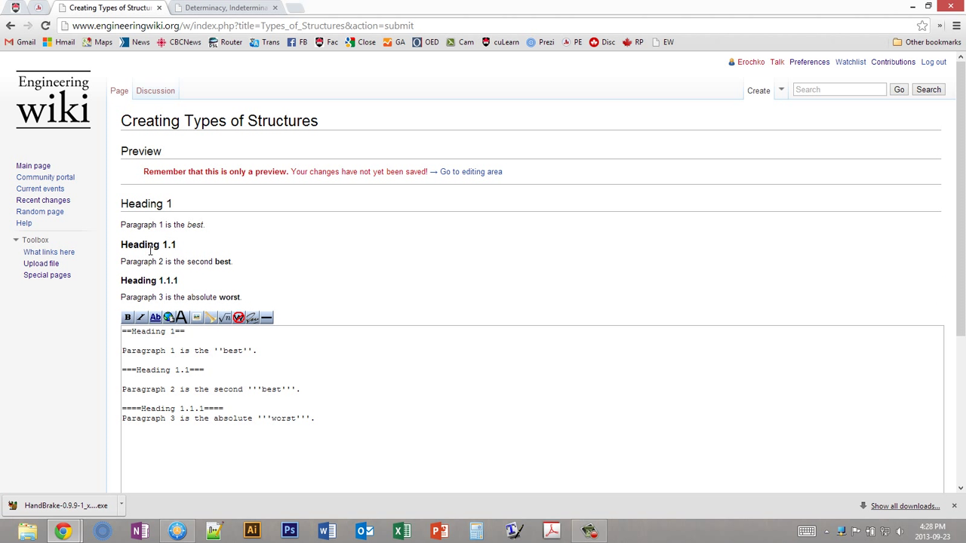
Add "Heading 2" and "Heading 3" below Paragraph 3, each enclosed in two equals signs on each side
left_click(154, 442)
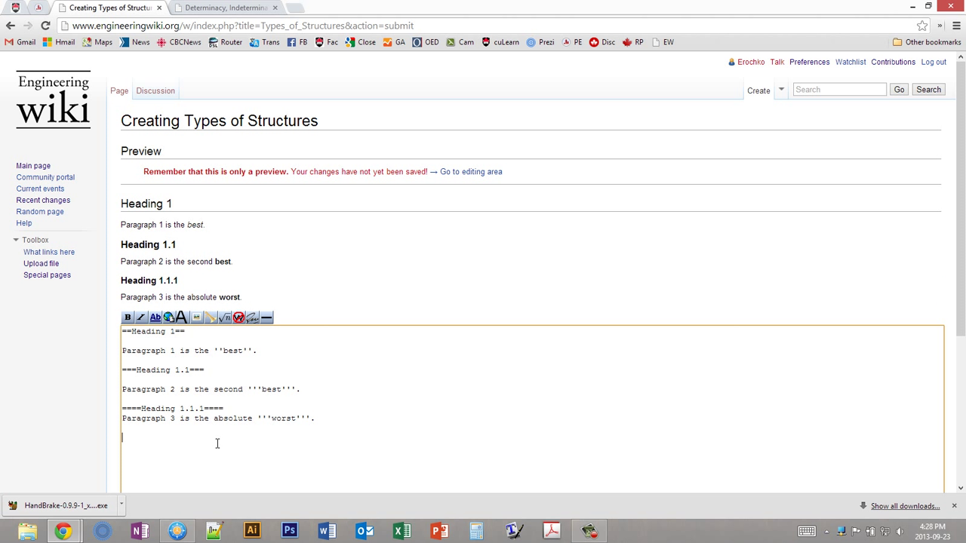
type("==Heading 3==")
key("Return")
key("Return")
key("Return")
type("==Heading 3==")
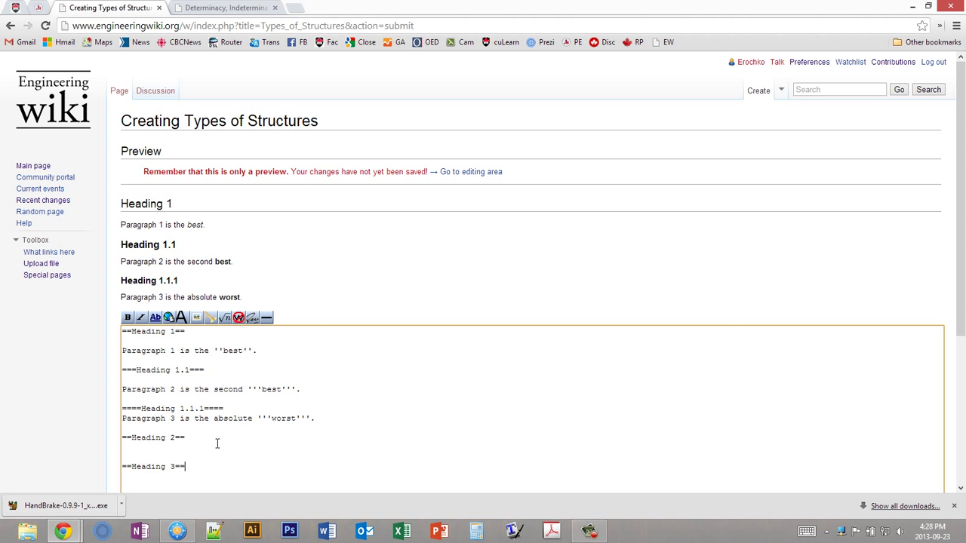
Preview the page and examine the contents box built from the headings
scroll(30, 456, "down", 3)
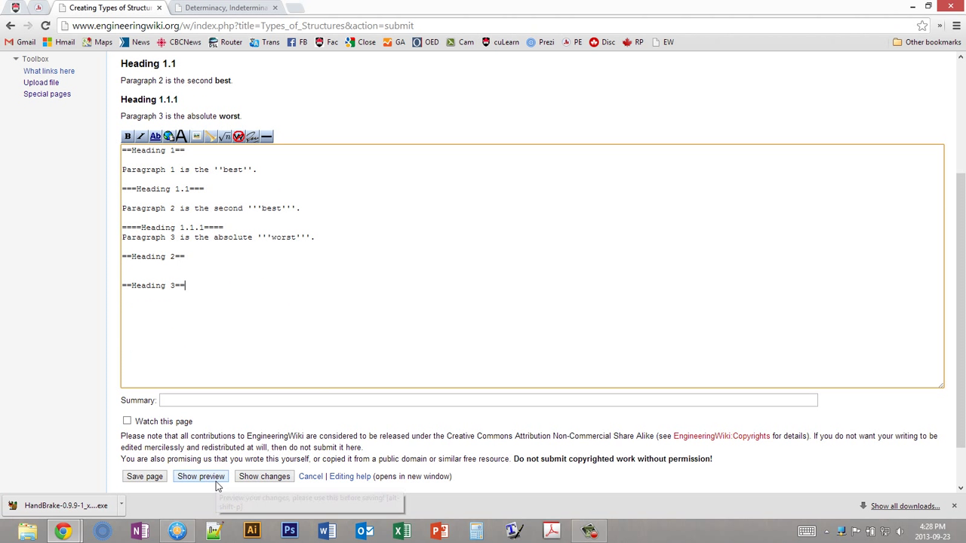
left_click(214, 481)
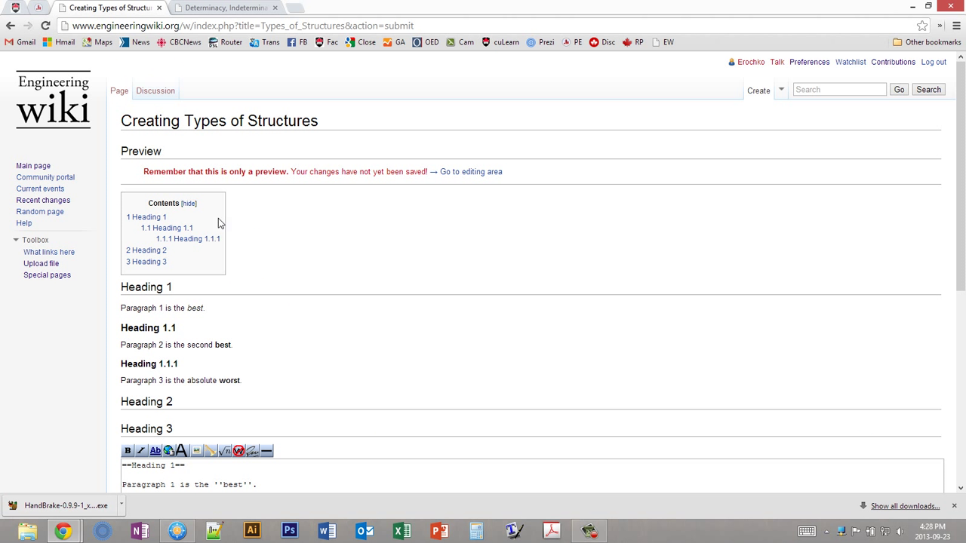
left_click_drag(150, 201, 210, 278)
left_click(211, 278)
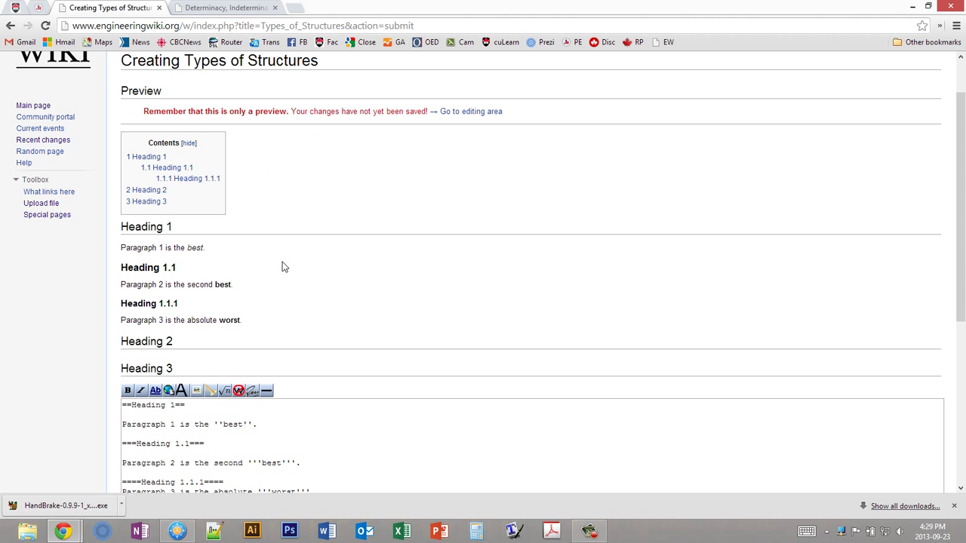